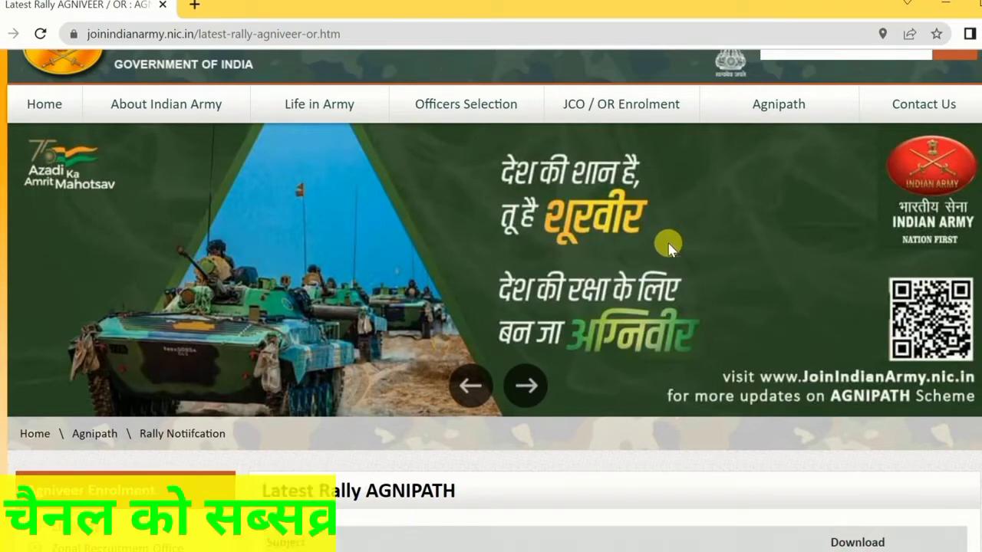
Look over the Latest Rally AGNIPATH notifications and open the Agnipath Login In / Apply Online page
scroll(668, 268, up, 2)
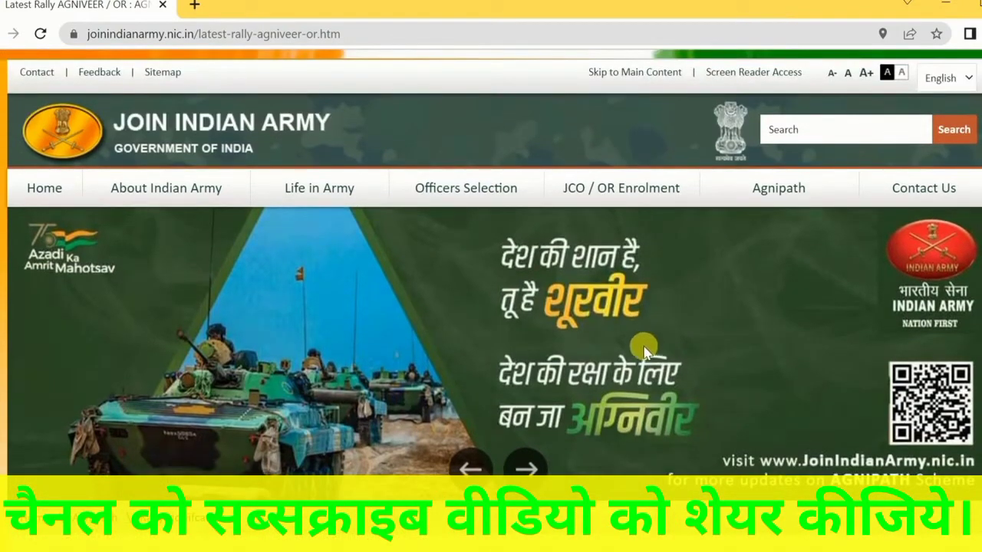
scroll(640, 339, down, 5)
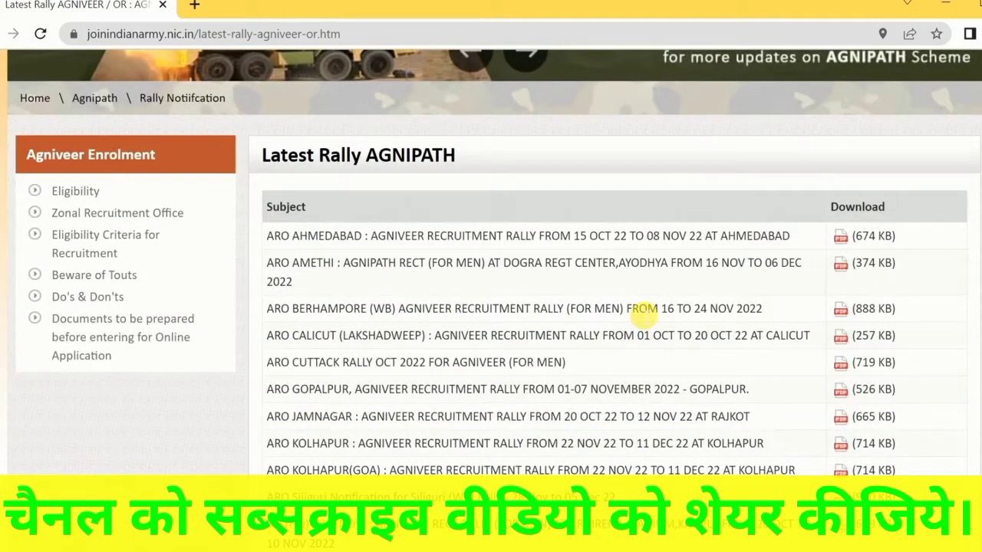
scroll(641, 310, down, 3)
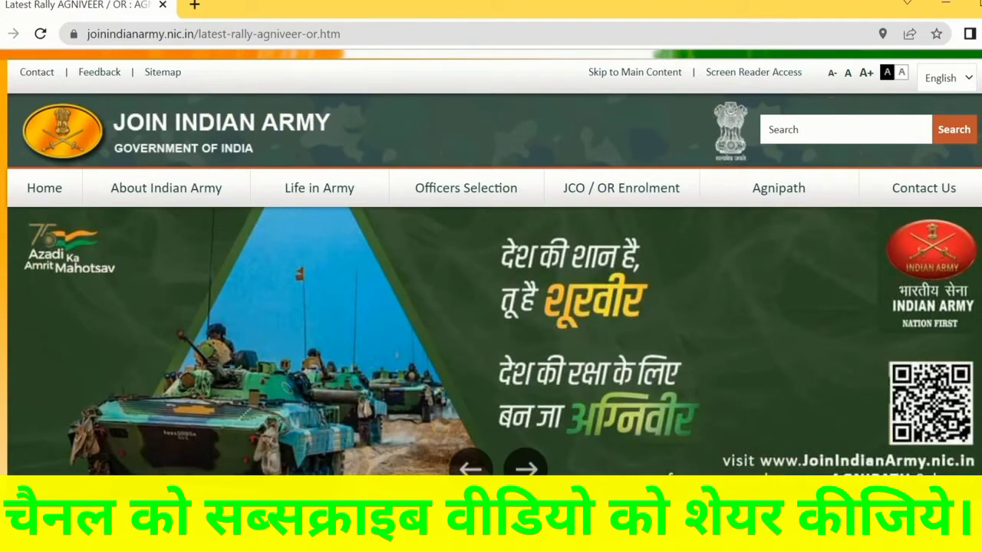
mouse_move(805, 184)
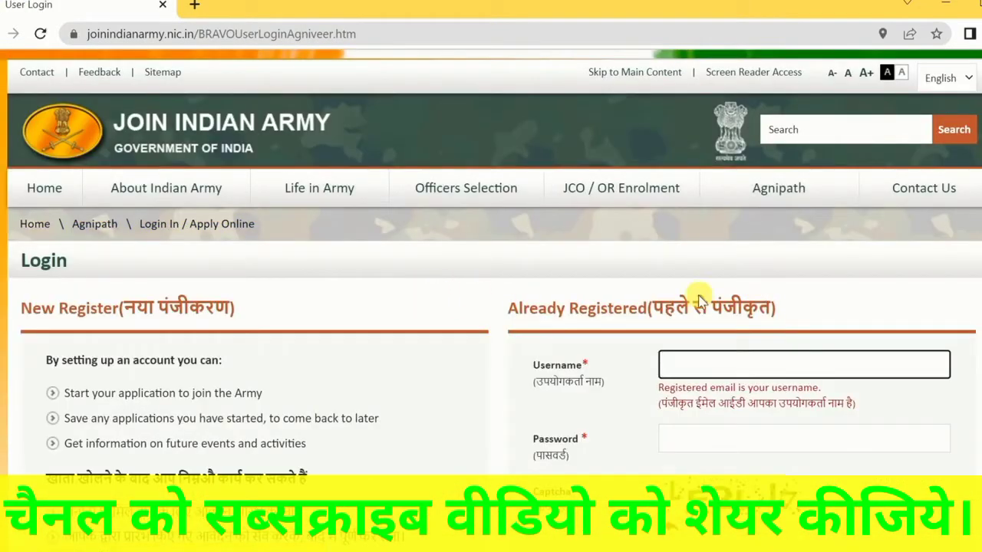
Review the login page's new-user and already-registered sections and start a new registration
scroll(937, 286, down, 3)
scroll(937, 285, up, 3)
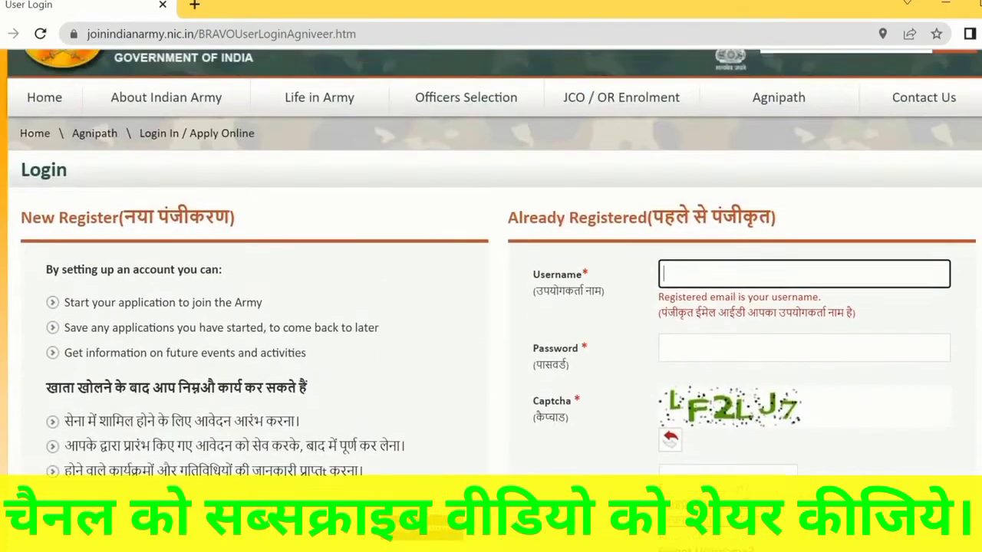
drag(566, 261, 758, 256)
click(758, 256)
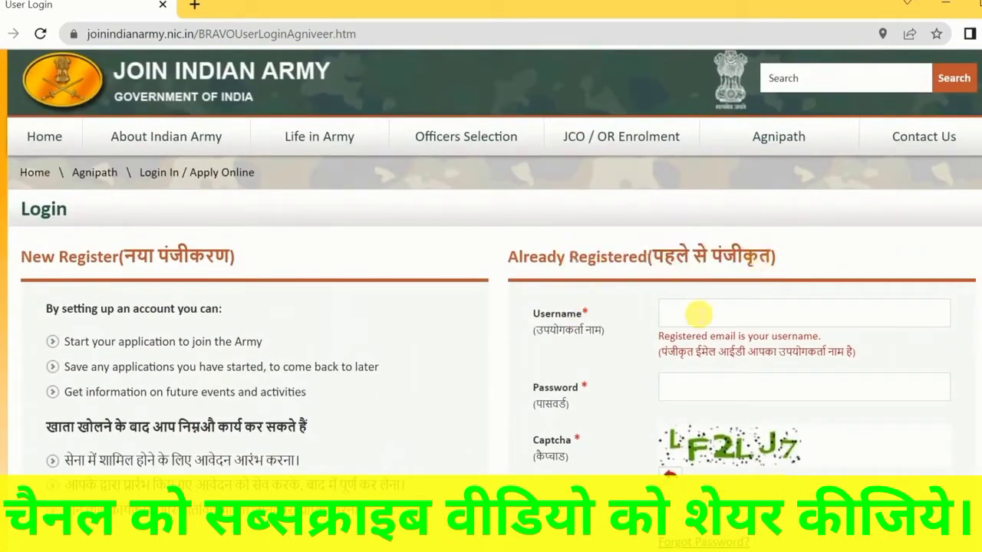
scroll(687, 429, down, 2)
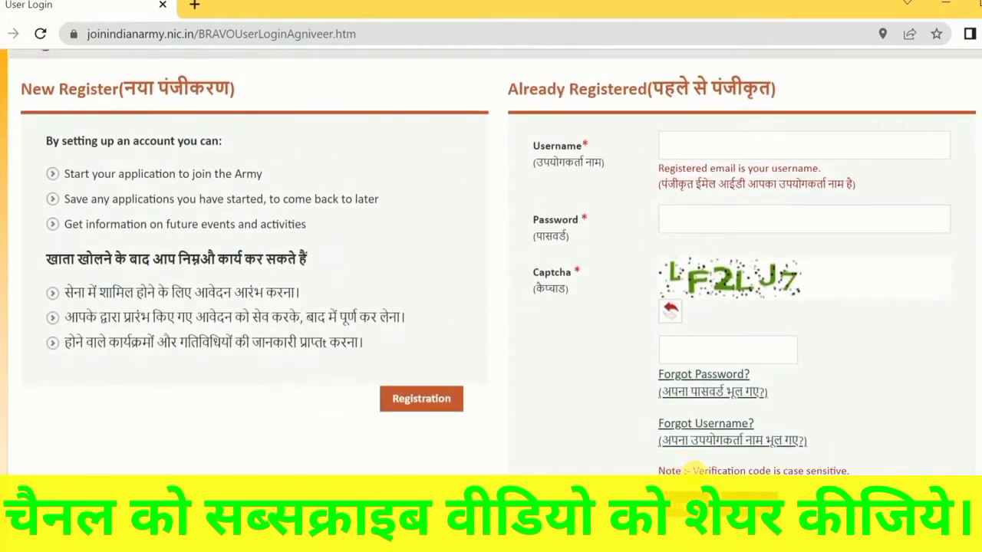
scroll(576, 330, up, 2)
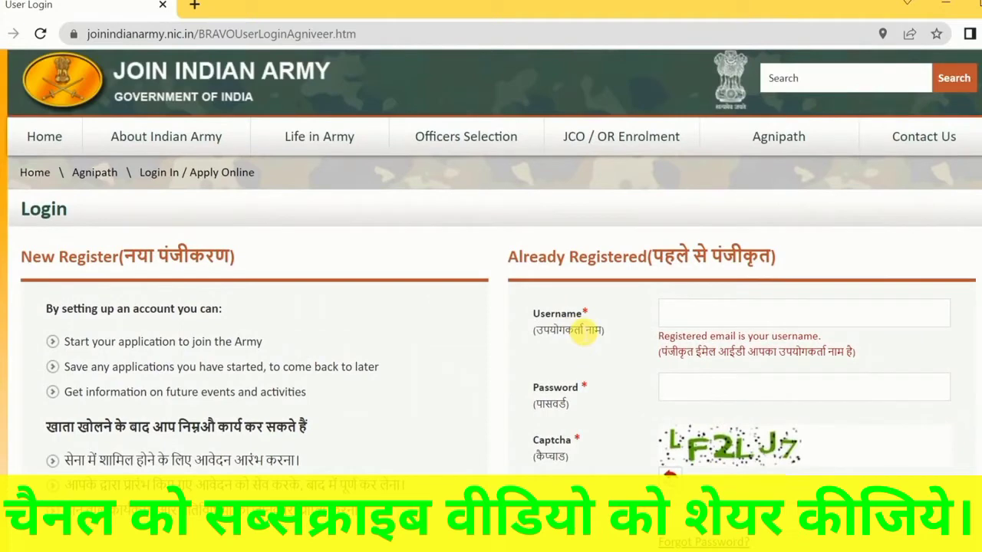
scroll(585, 329, down, 3)
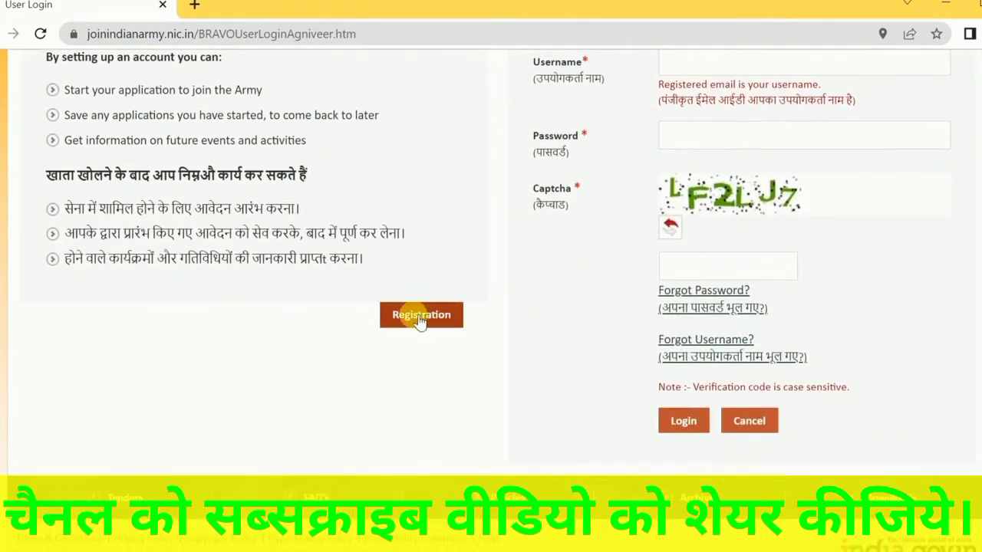
click(418, 319)
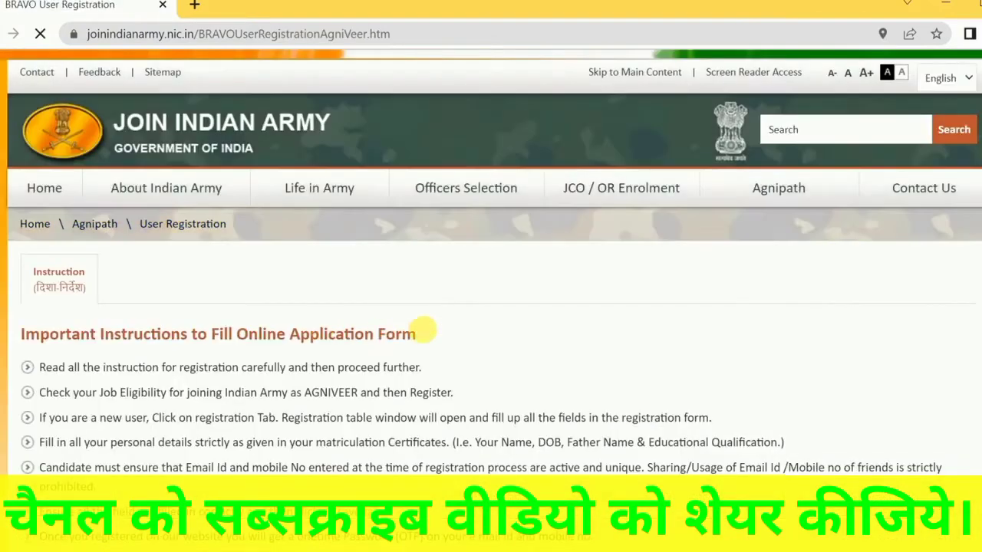
Read through the English and Hindi application instructions and continue to the registration form
scroll(345, 314, down, 9)
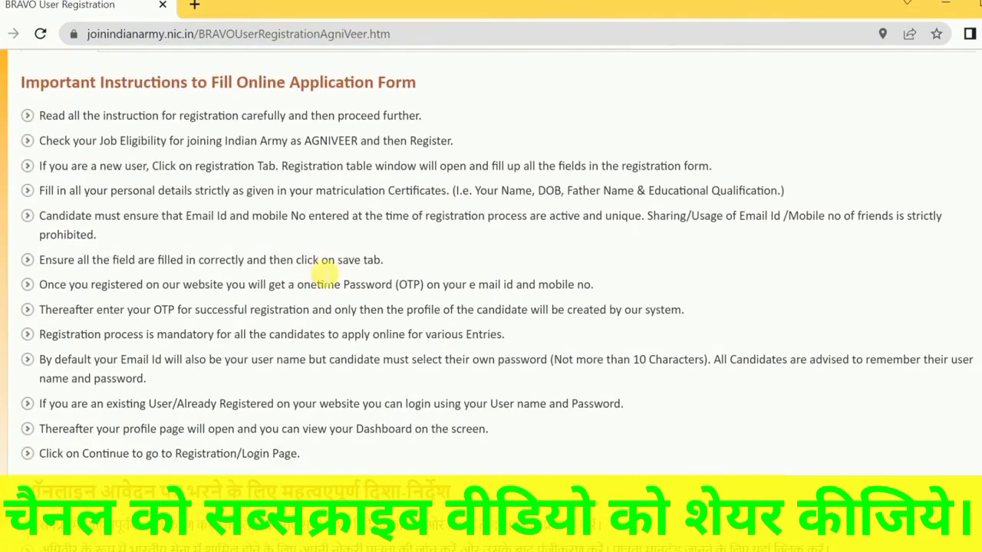
scroll(272, 162, down, 1)
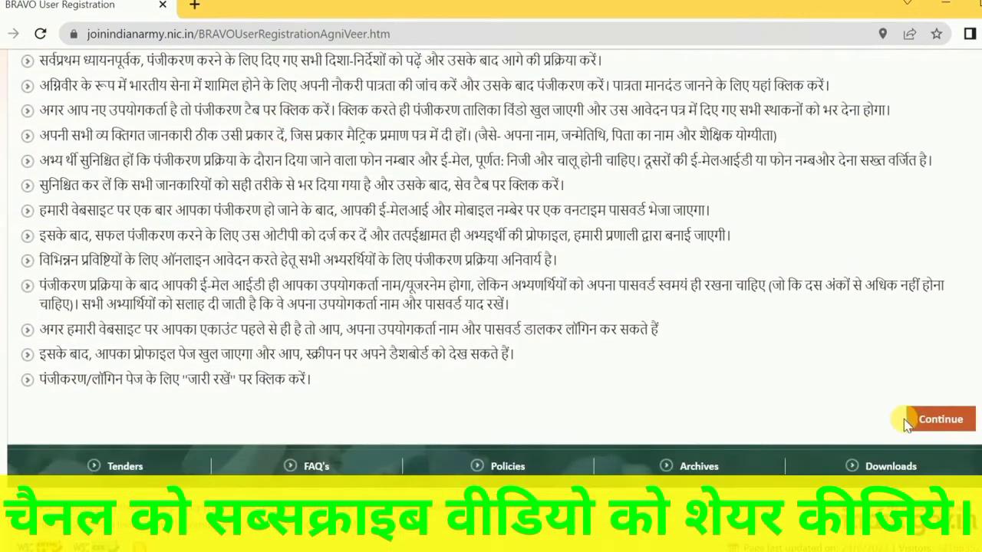
scroll(361, 307, down, 4)
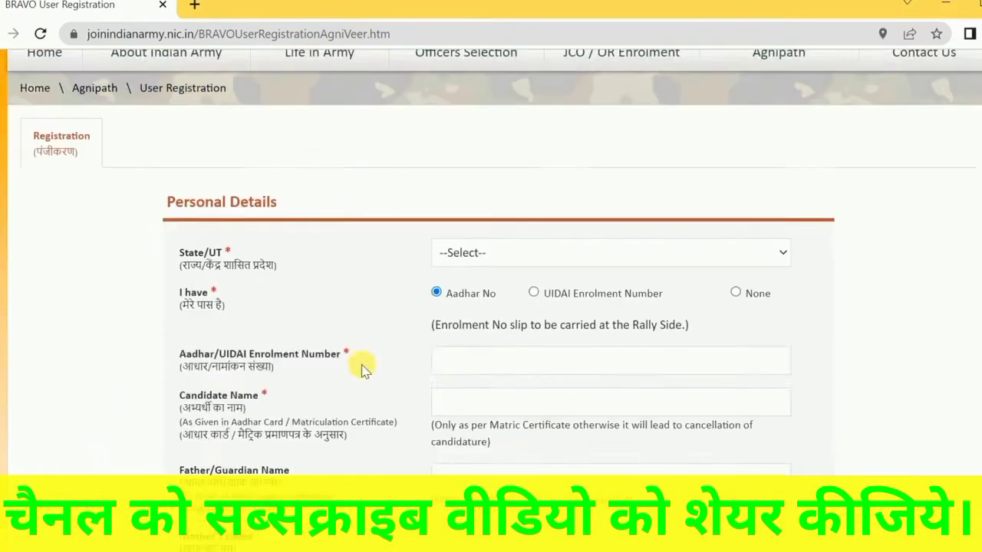
Set State/UT to BIHAR in the Personal Details section
scroll(361, 350, up, 1)
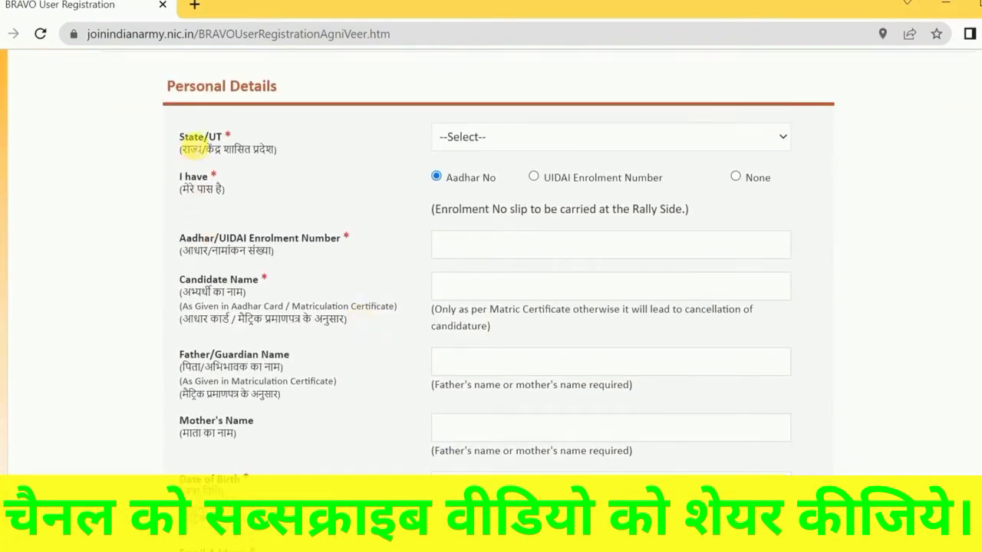
click(466, 138)
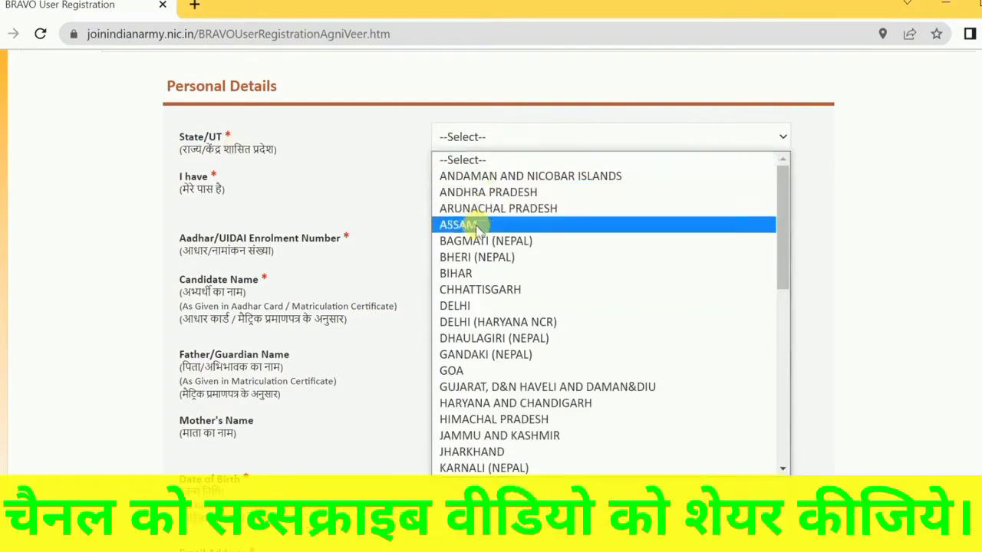
click(467, 275)
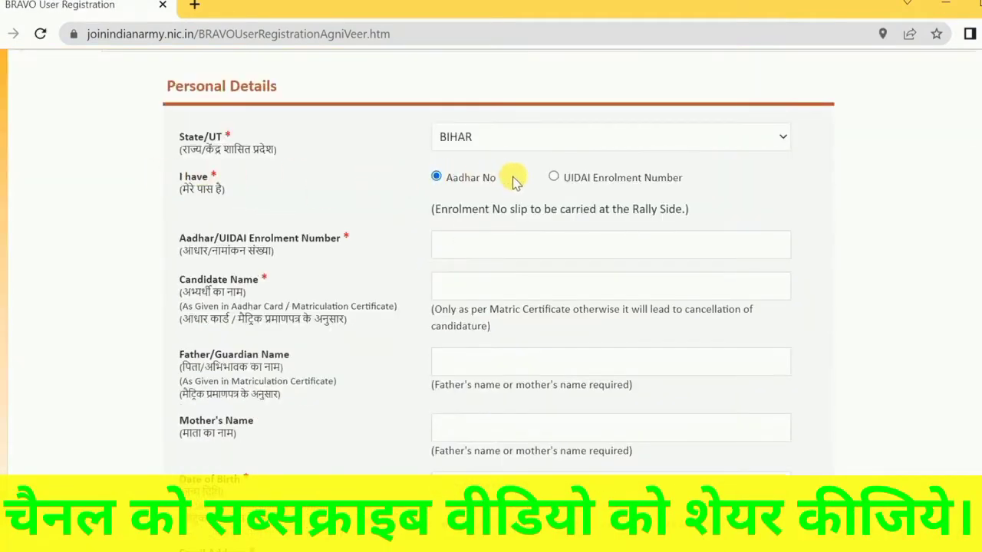
Go through the empty Aadhar number, candidate name, parents' names, date of birth, email address and mobile number fields
click(469, 256)
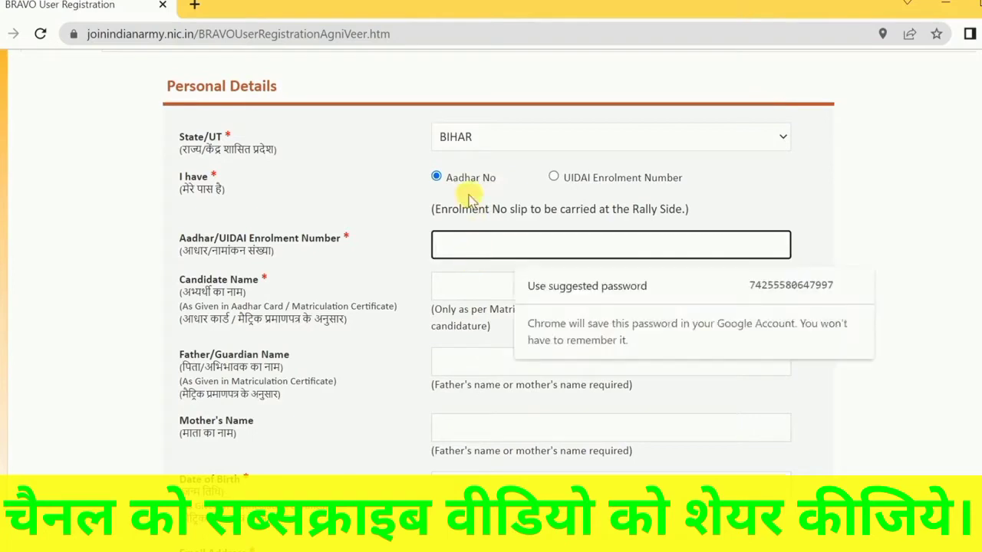
click(399, 256)
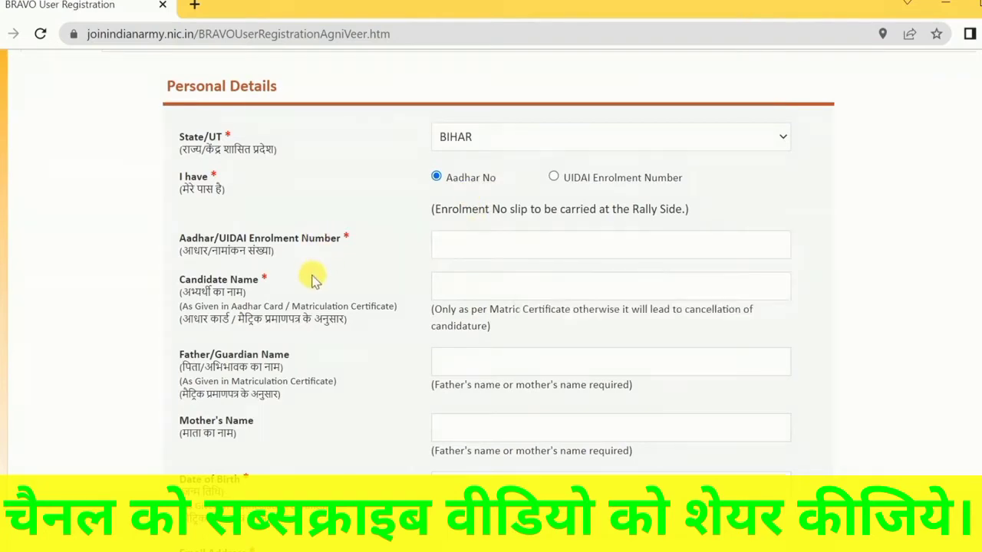
click(449, 286)
scroll(343, 337, down, 2)
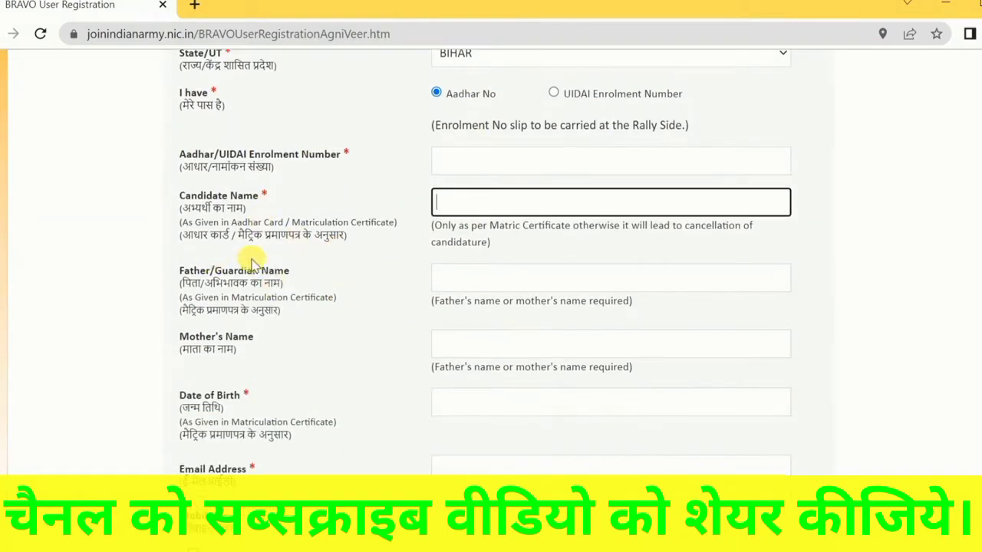
click(464, 283)
scroll(333, 302, down, 4)
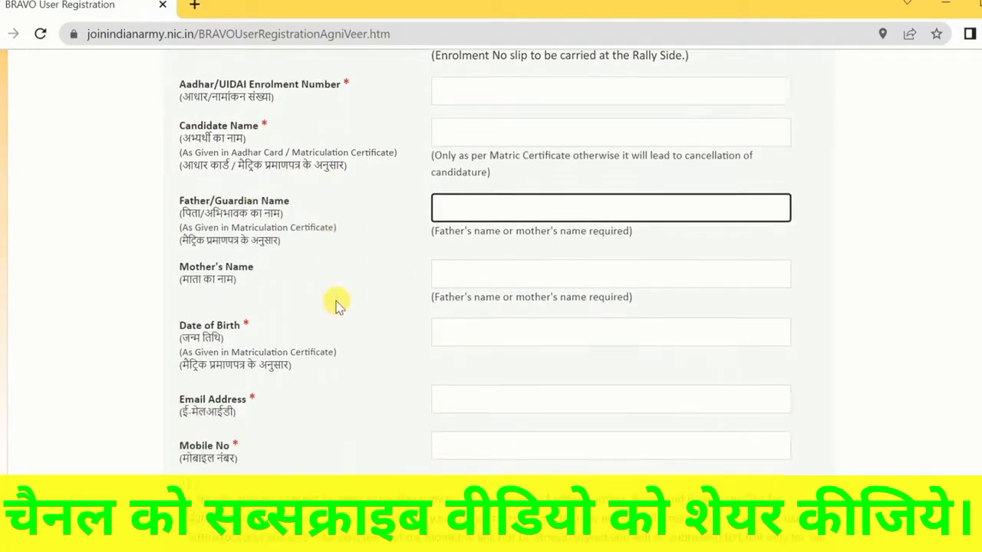
click(468, 179)
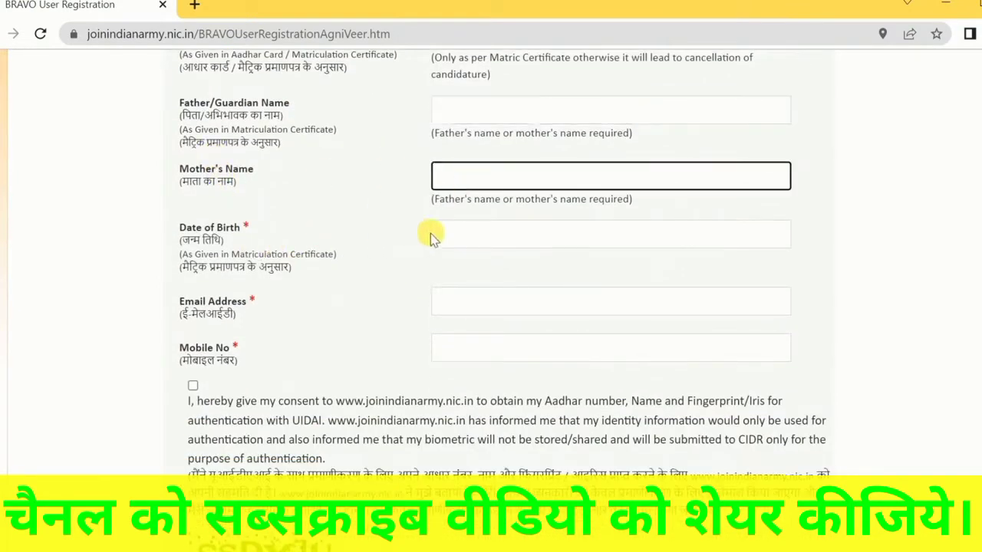
click(443, 235)
click(333, 294)
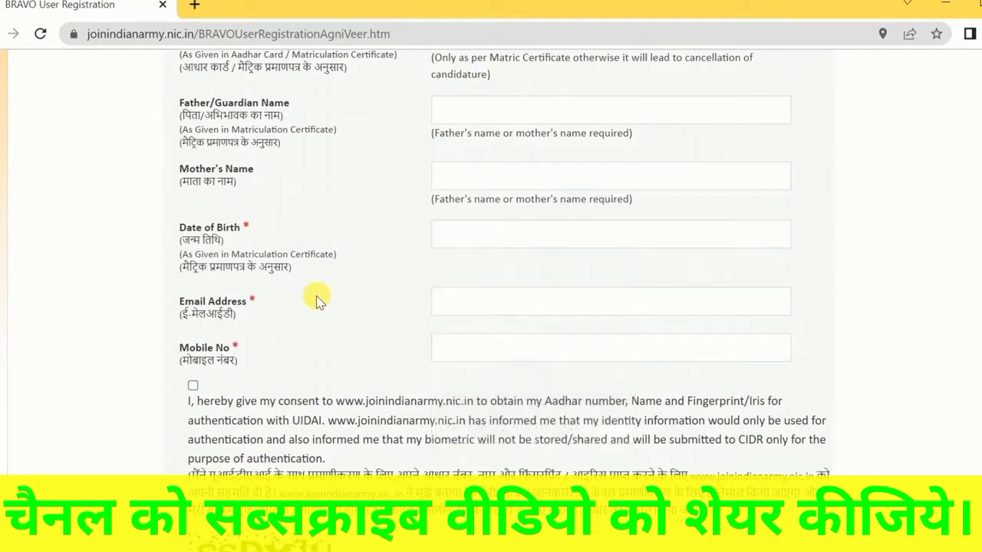
click(473, 310)
scroll(274, 309, down, 2)
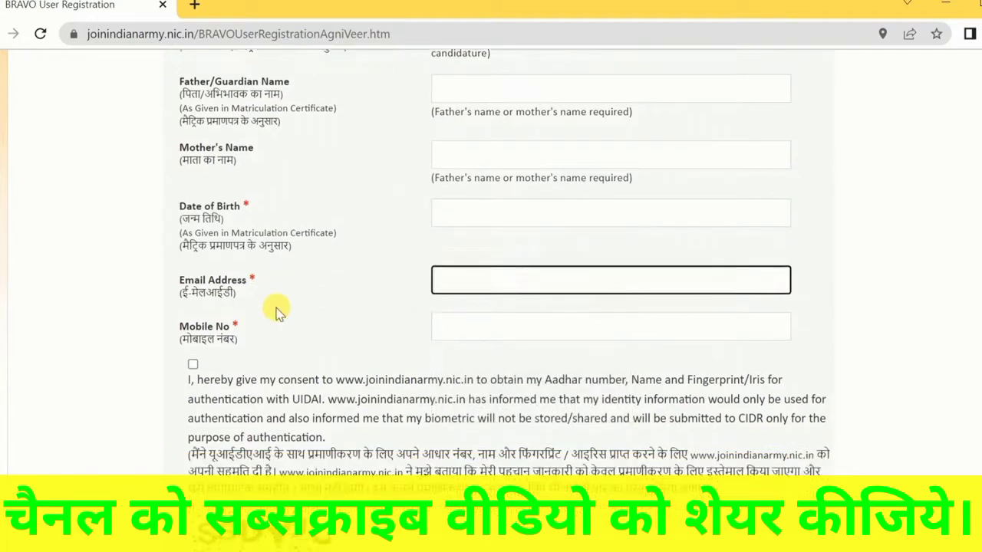
click(459, 274)
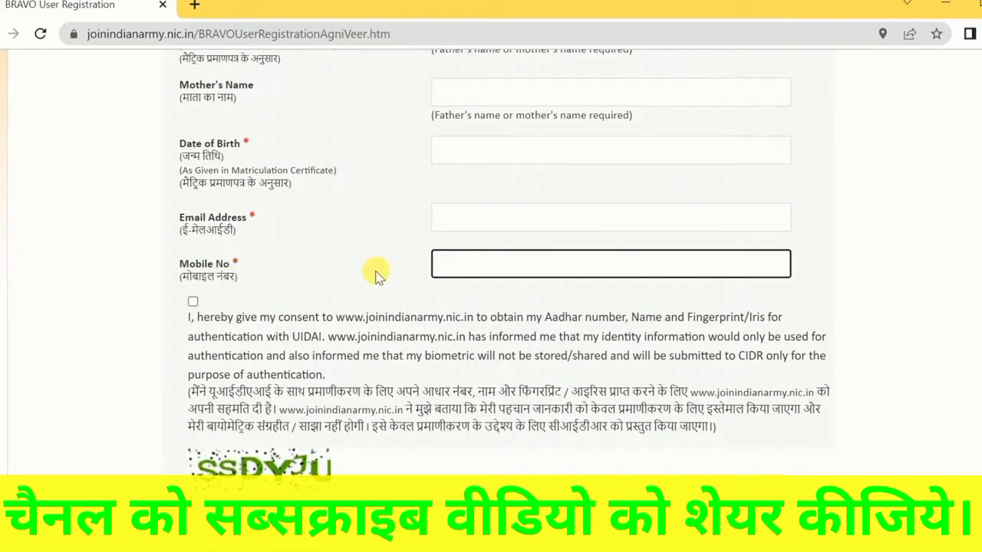
Give consent to the Aadhar authentication statement and place the cursor in the captcha field
click(192, 301)
scroll(193, 300, down, 5)
click(215, 321)
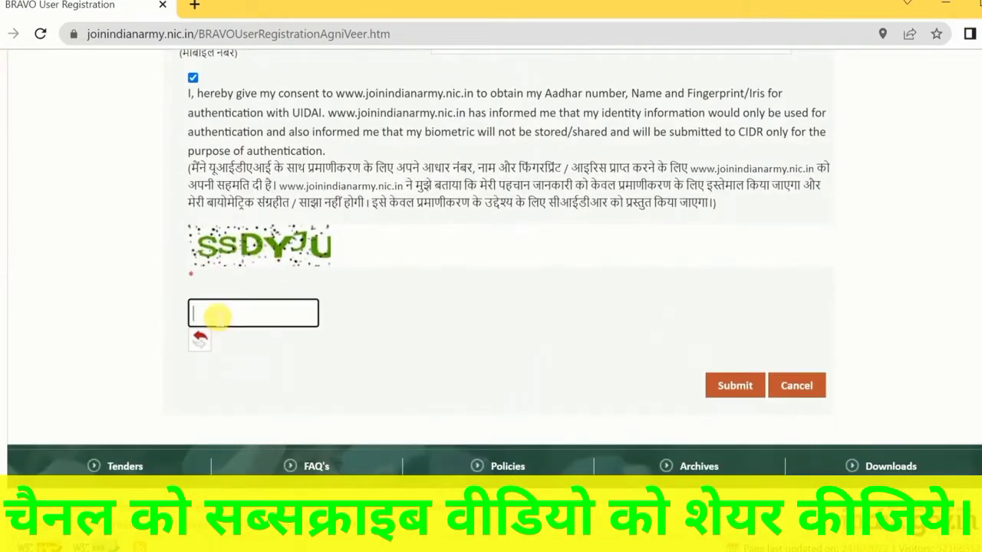
scroll(466, 323, up, 10)
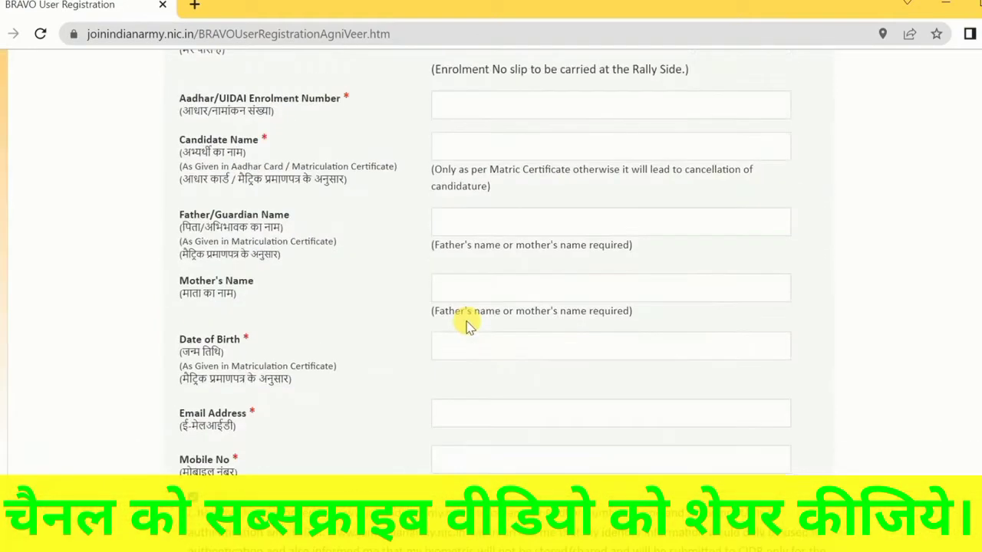
scroll(415, 328, down, 3)
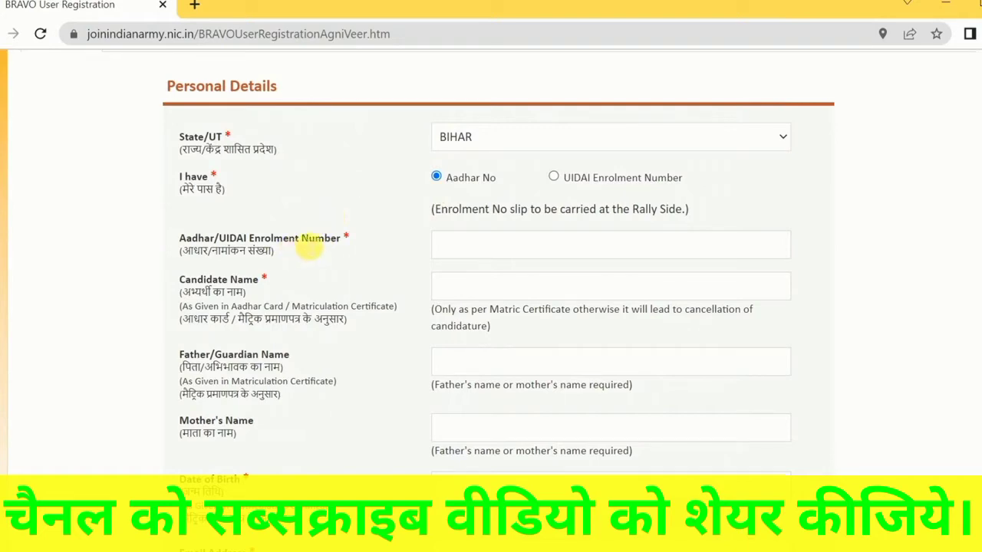
scroll(349, 263, down, 6)
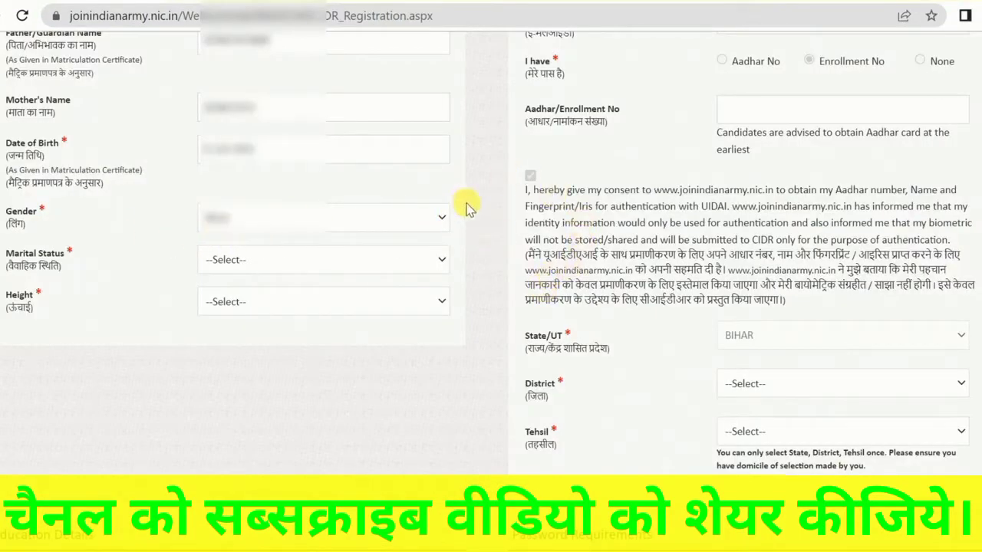
Examine the Gender field and the available Marital Status options on the profile form
click(238, 221)
click(241, 220)
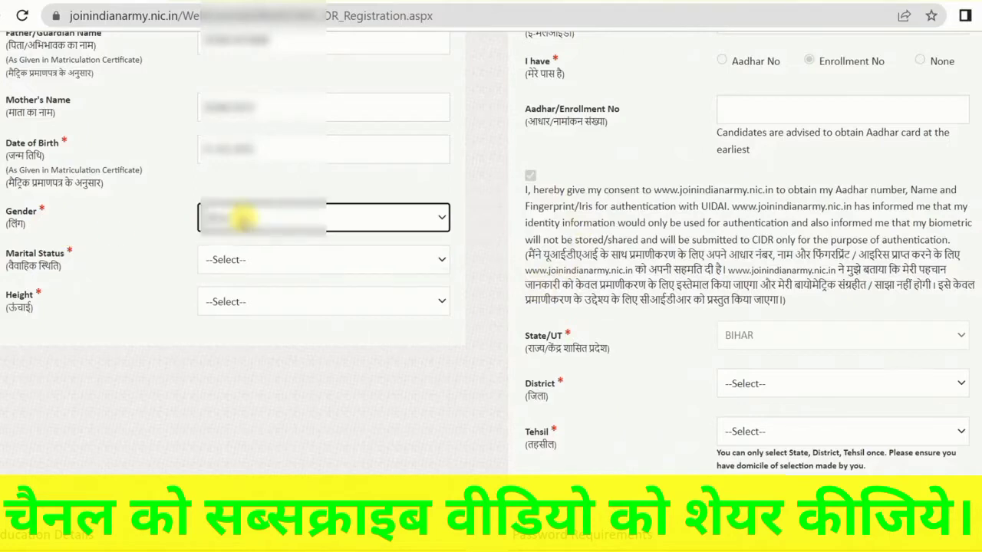
click(255, 261)
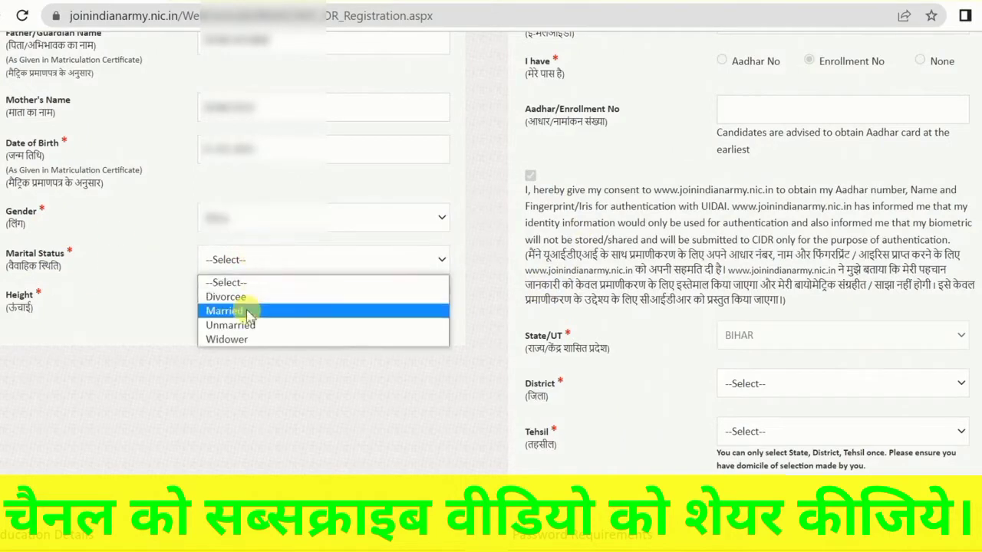
click(150, 243)
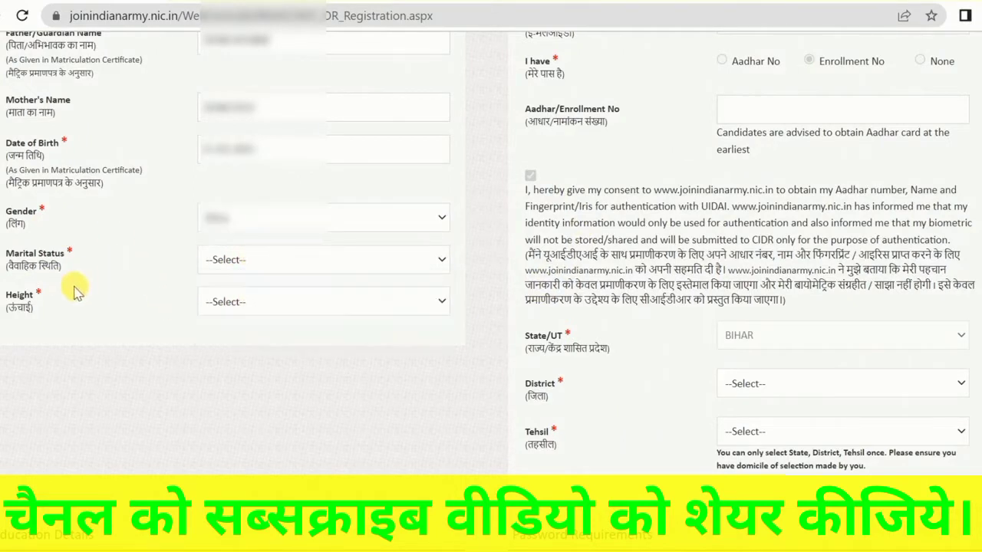
Set the candidate's Height to 170
click(269, 302)
scroll(291, 164, down, 8)
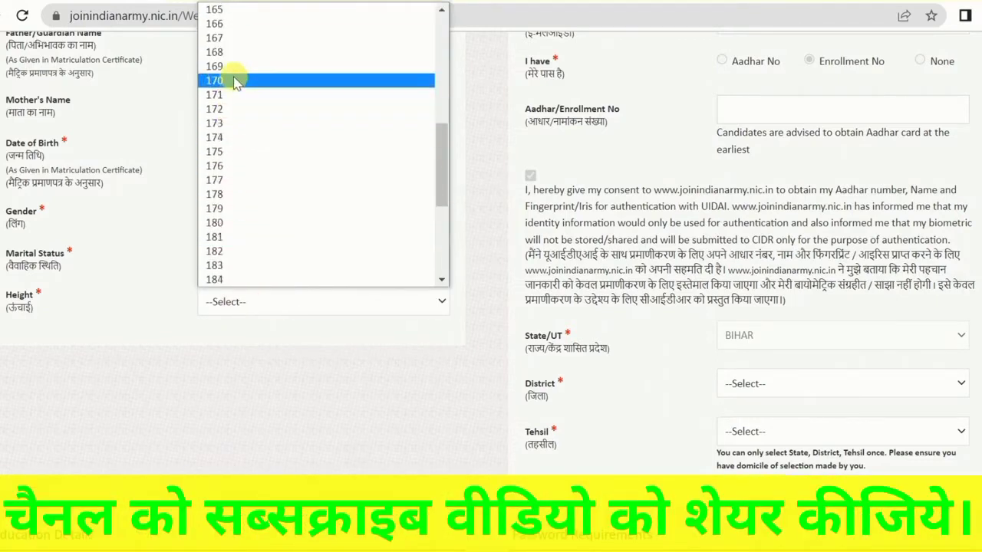
drag(442, 177, 442, 136)
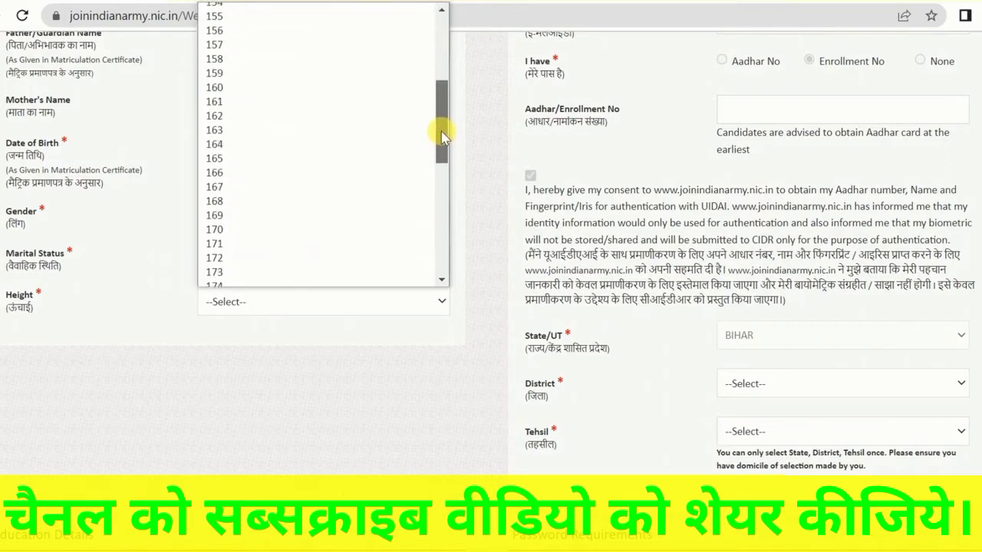
click(235, 229)
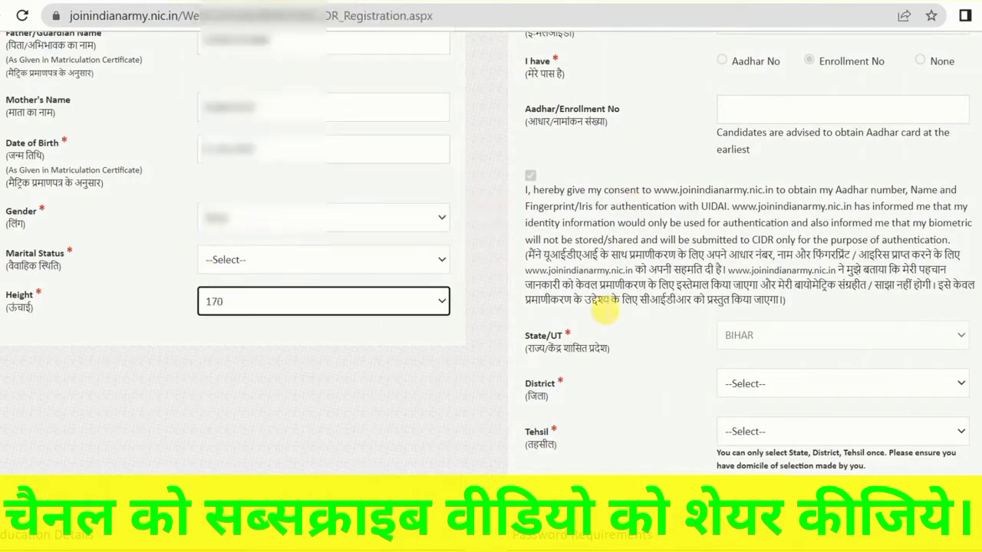
Choose GOPALGANJ as the candidate's district and Bhorey as the tehsil
click(774, 385)
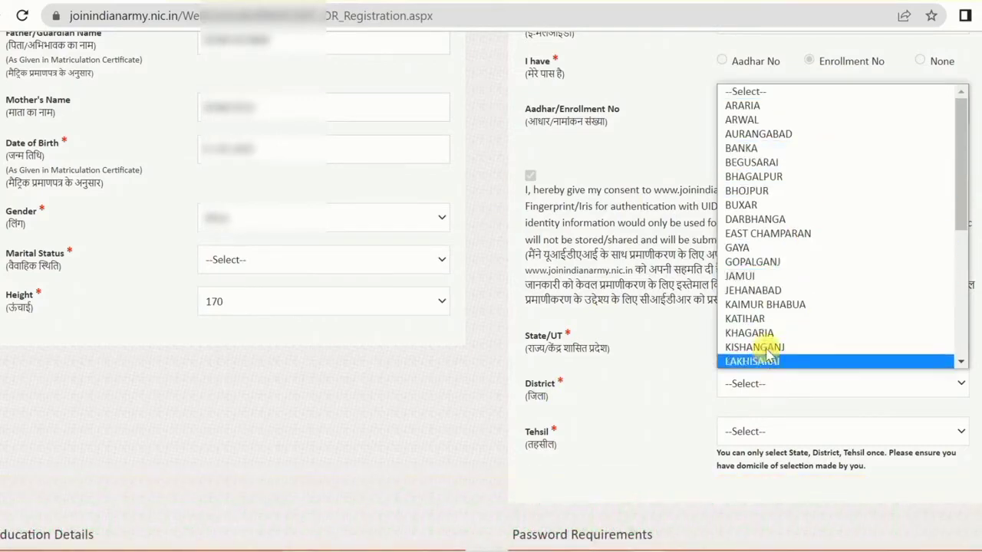
click(764, 265)
click(742, 434)
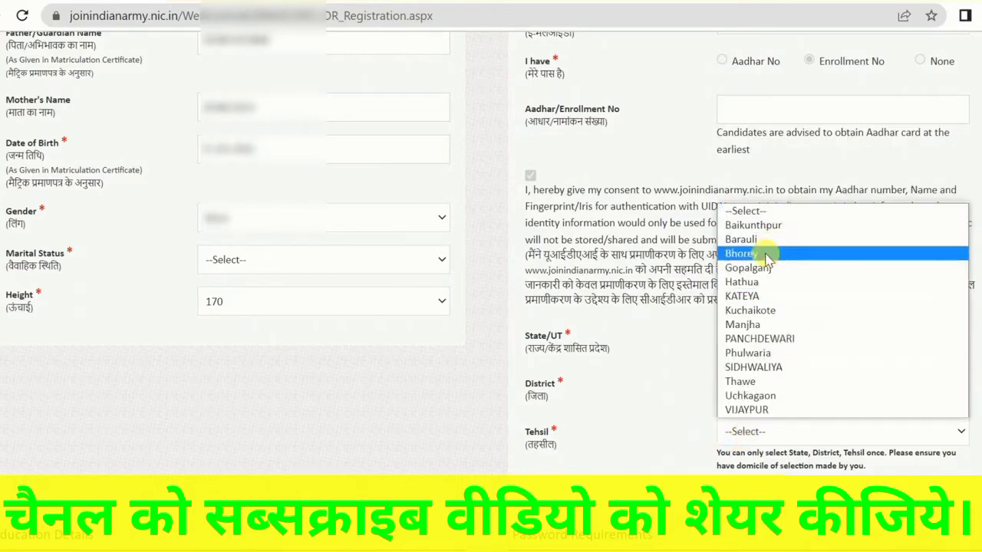
click(767, 256)
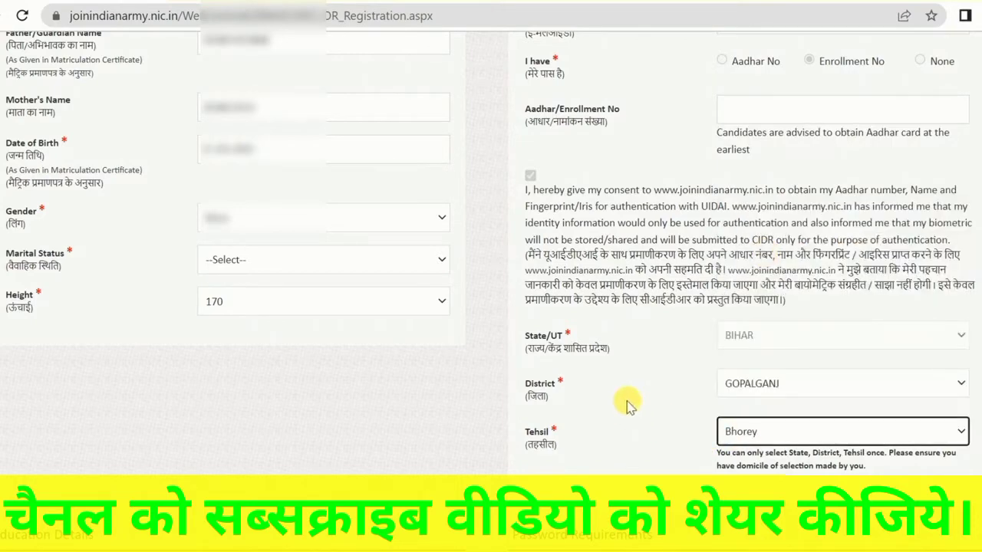
In the Education Details, set the Highest Qualification to 10th with the status Passed
scroll(624, 401, down, 6)
click(267, 119)
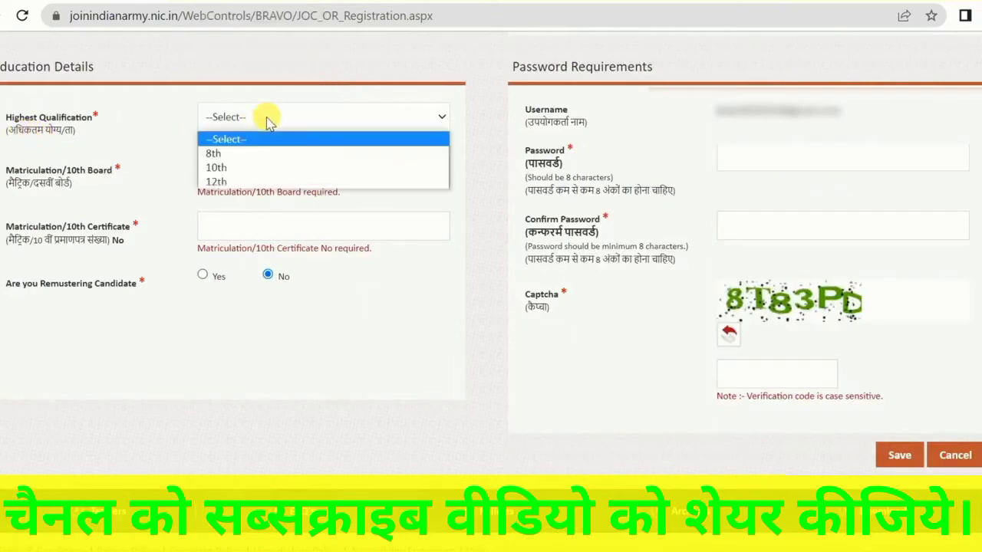
click(222, 168)
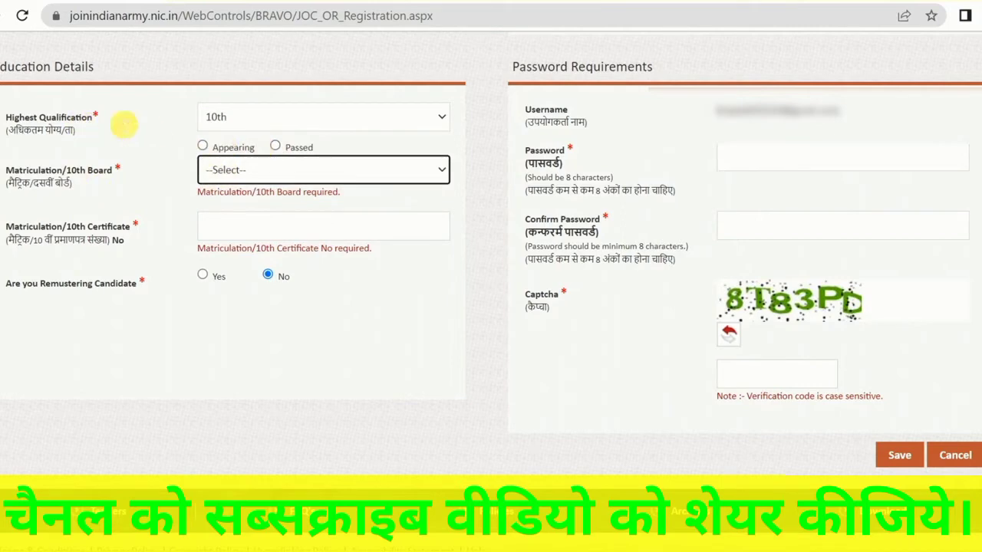
click(276, 146)
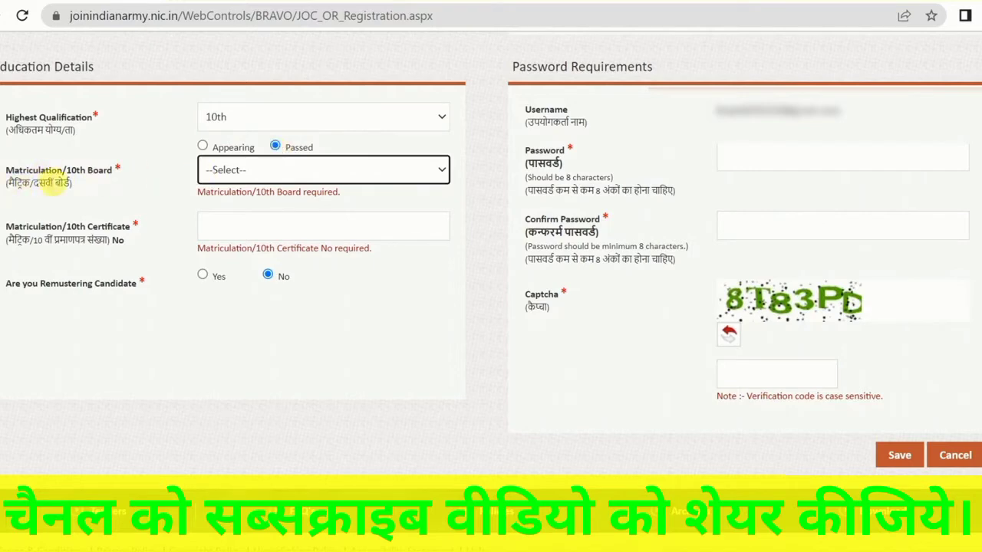
Set the Matriculation/10th Board to STATE BOARD and its State/UT to BIHAR
click(253, 172)
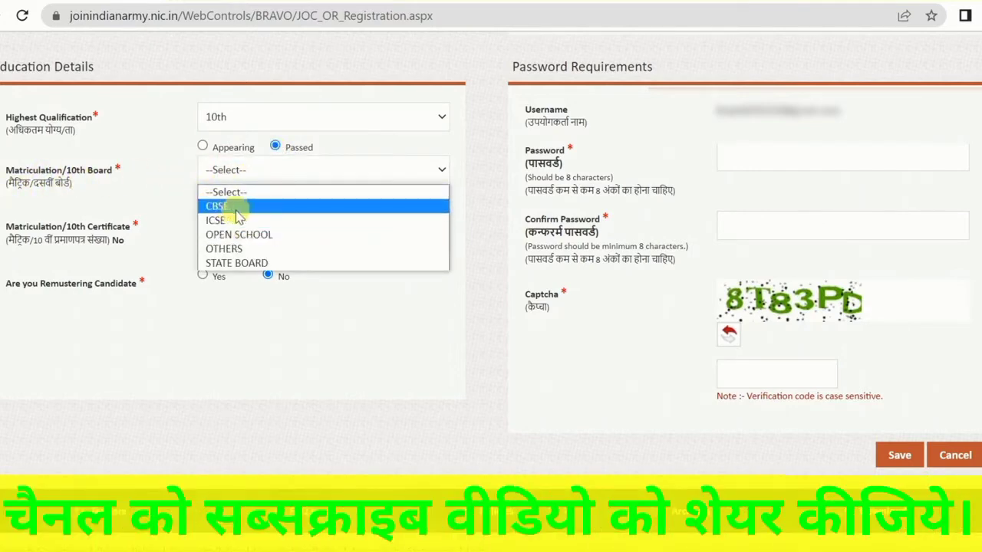
click(242, 265)
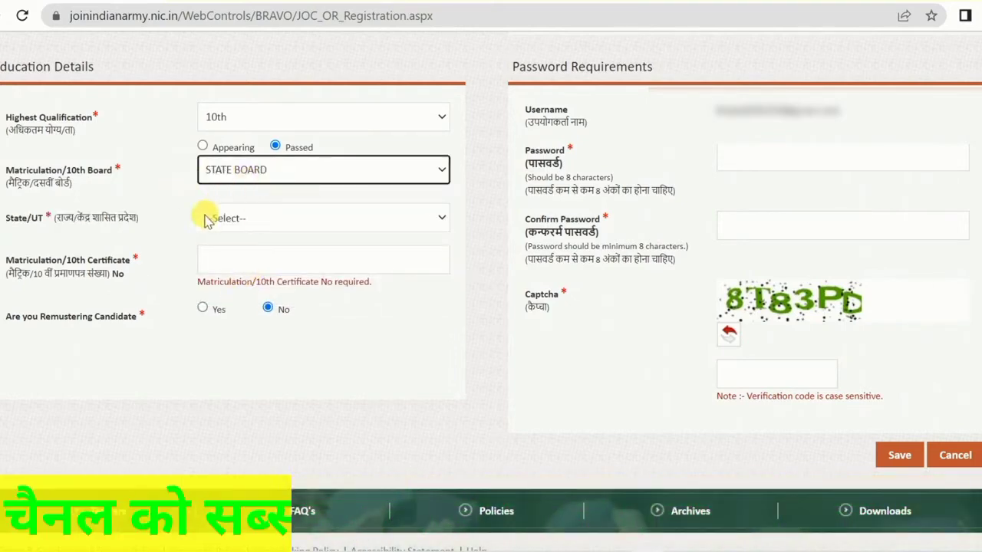
click(260, 218)
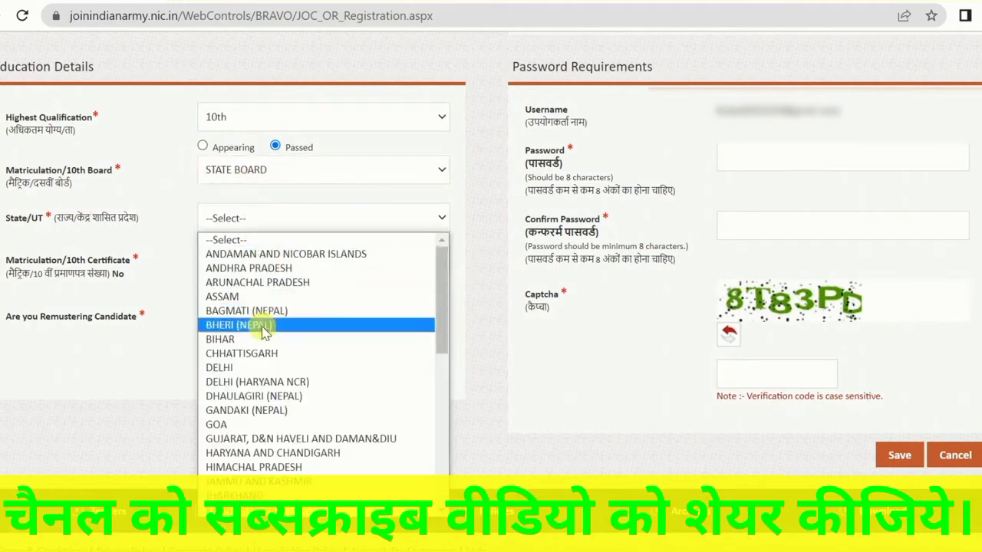
click(240, 340)
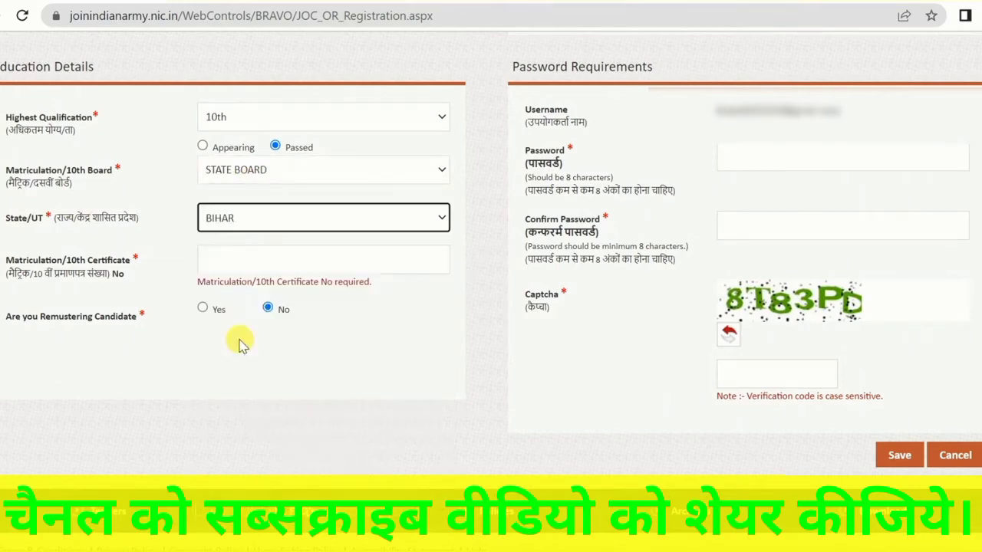
click(257, 175)
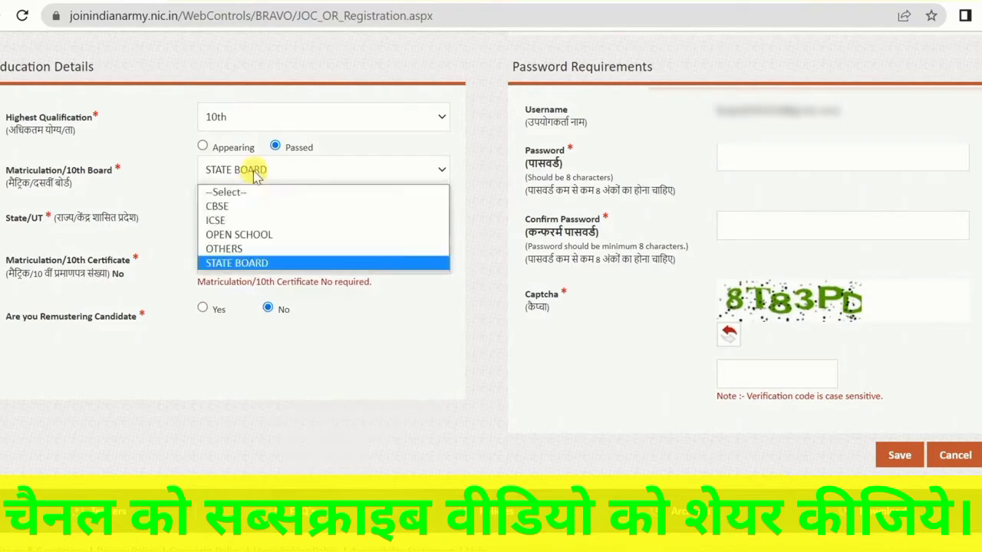
click(256, 175)
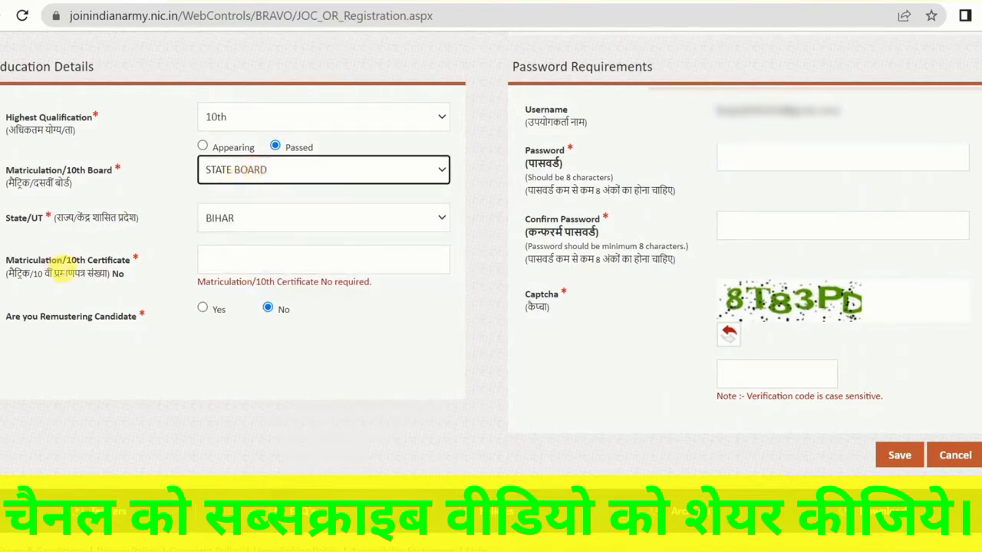
Locate the Matriculation/10th Certificate No field and place the cursor in it
drag(61, 268, 116, 269)
click(117, 268)
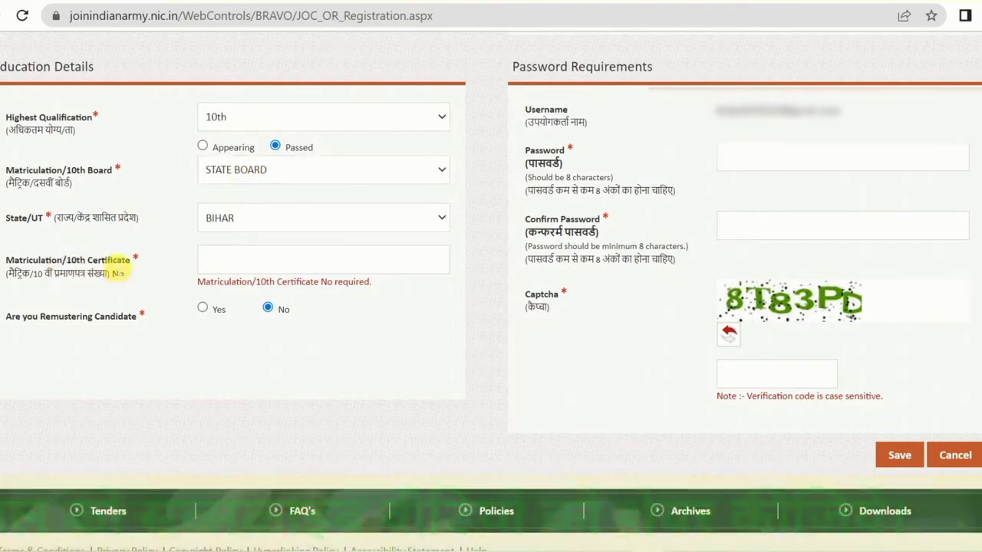
click(239, 263)
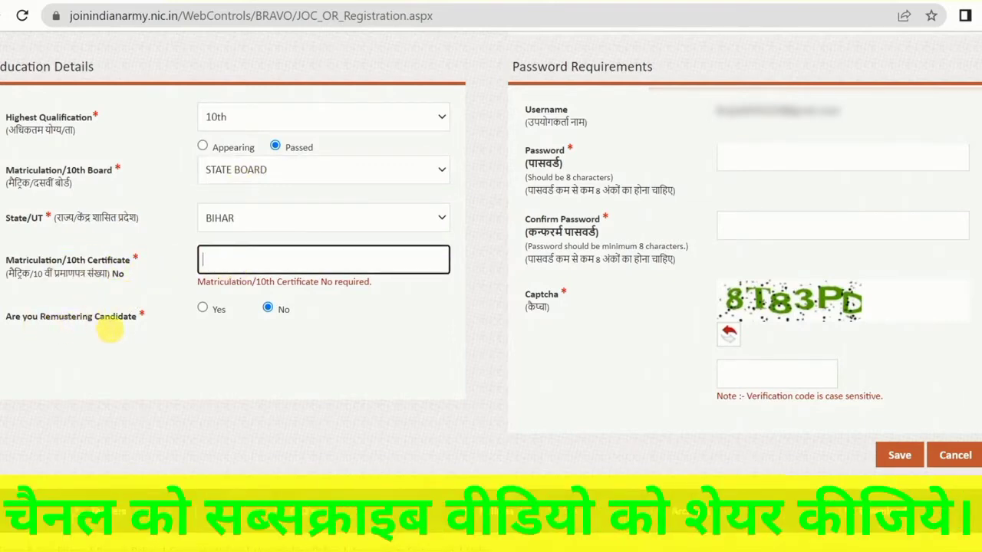
Try answering Yes to the remustering candidate question, return it to No, and look at the password rules
click(203, 308)
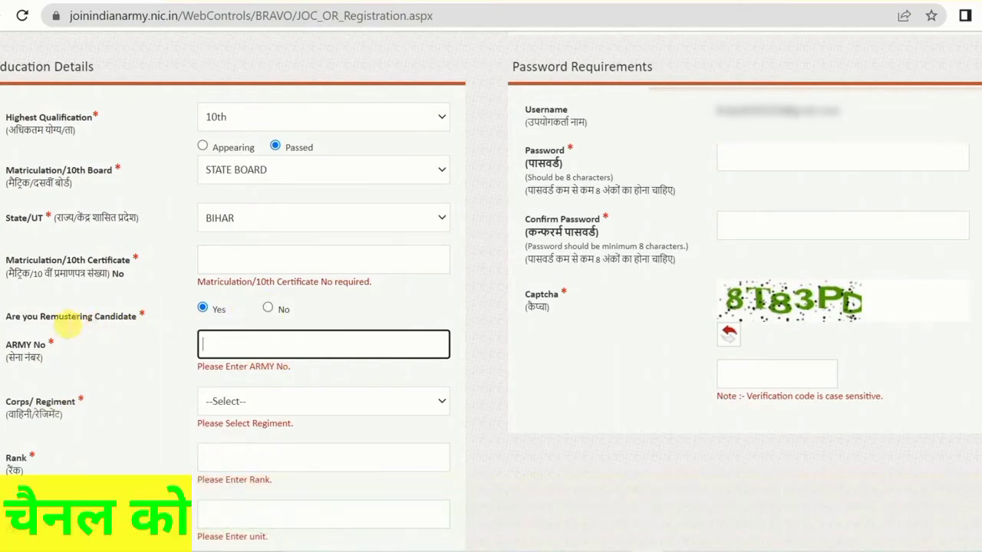
click(267, 311)
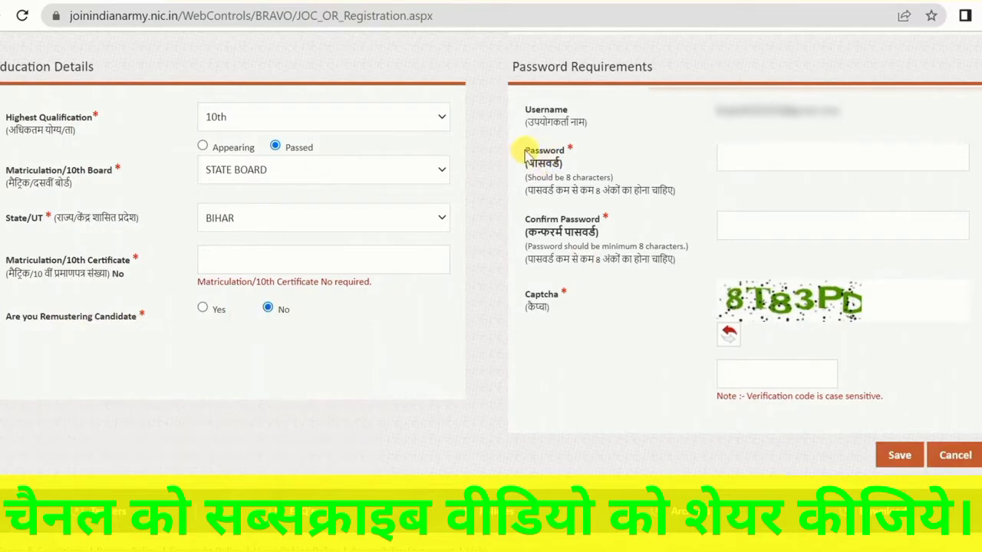
drag(525, 151, 574, 184)
click(573, 184)
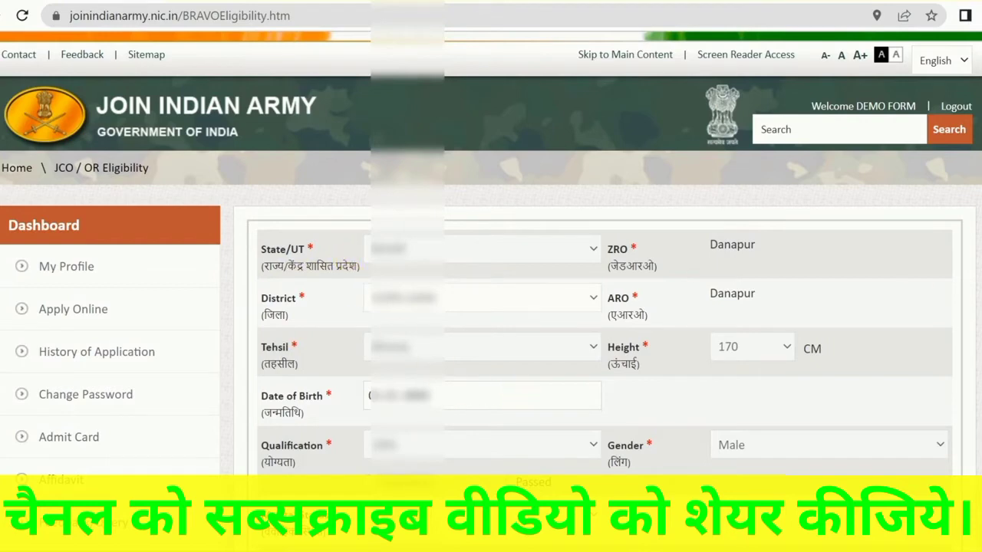
Go through the JCO / OR Eligibility form and check which Agniveer categories the candidate is eligible for
scroll(491, 276, down, 1)
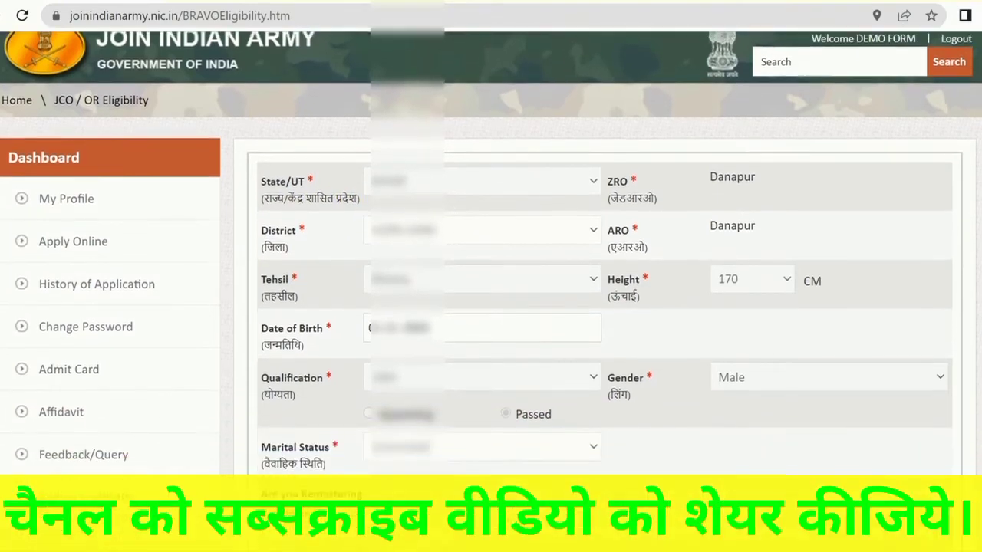
scroll(491, 291, down, 3)
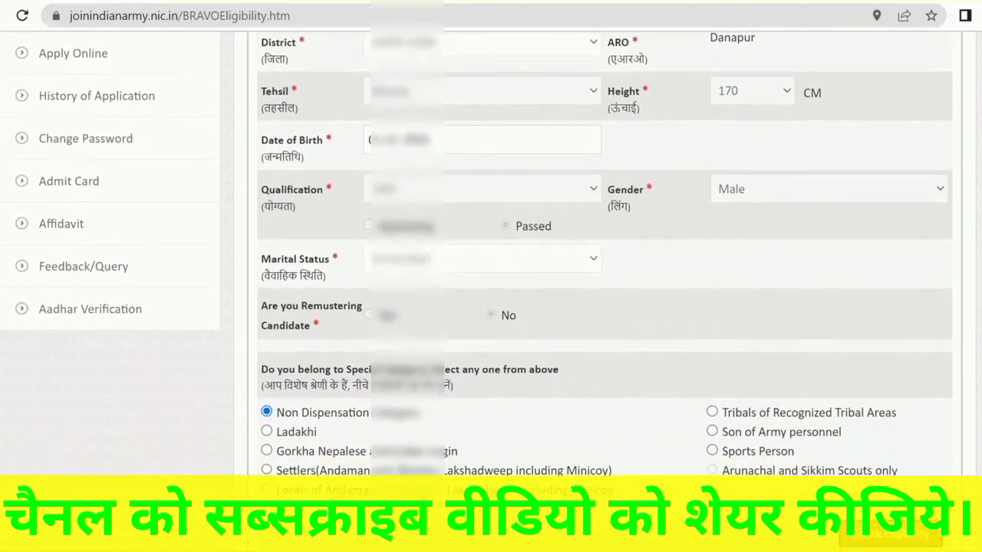
scroll(491, 292, down, 1)
scroll(491, 292, down, 1)
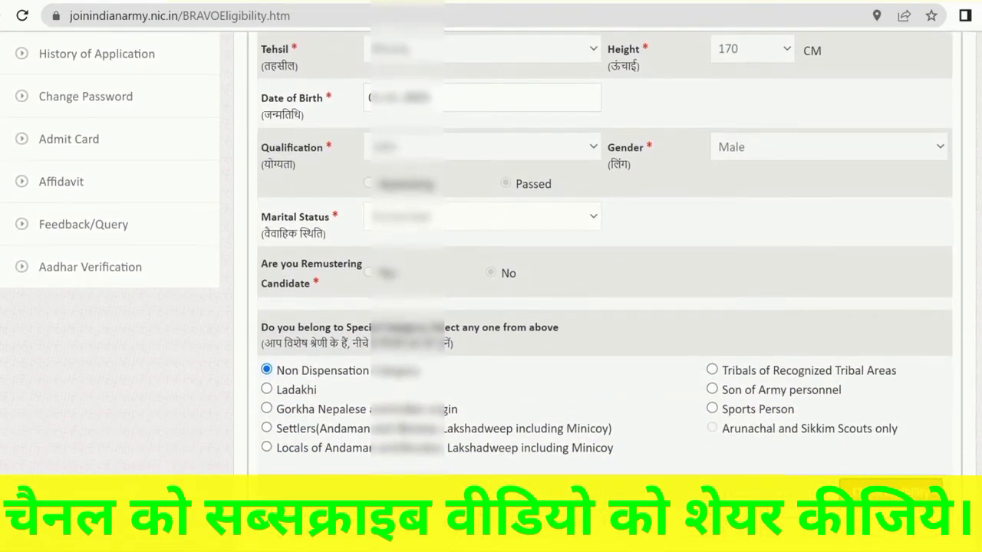
scroll(491, 291, down, 5)
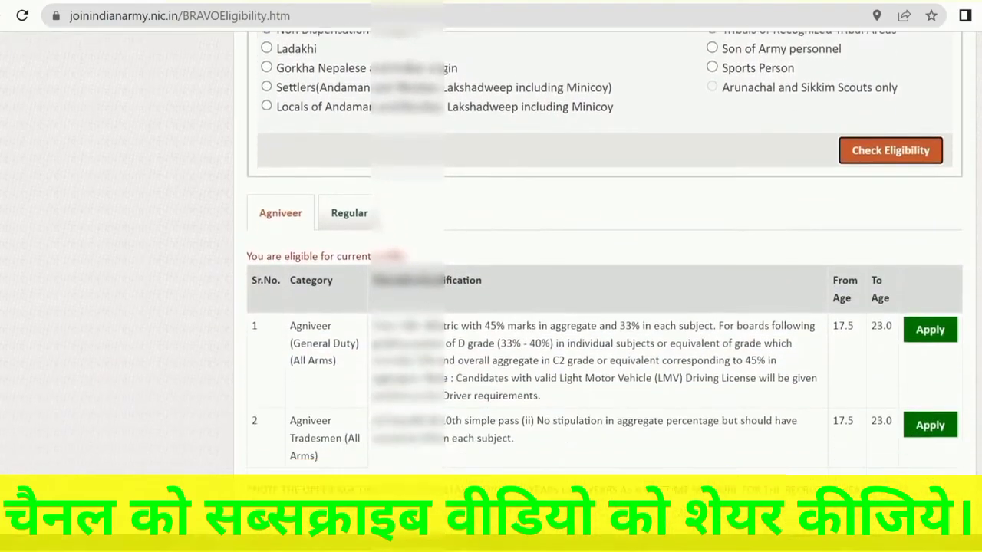
scroll(490, 291, down, 1)
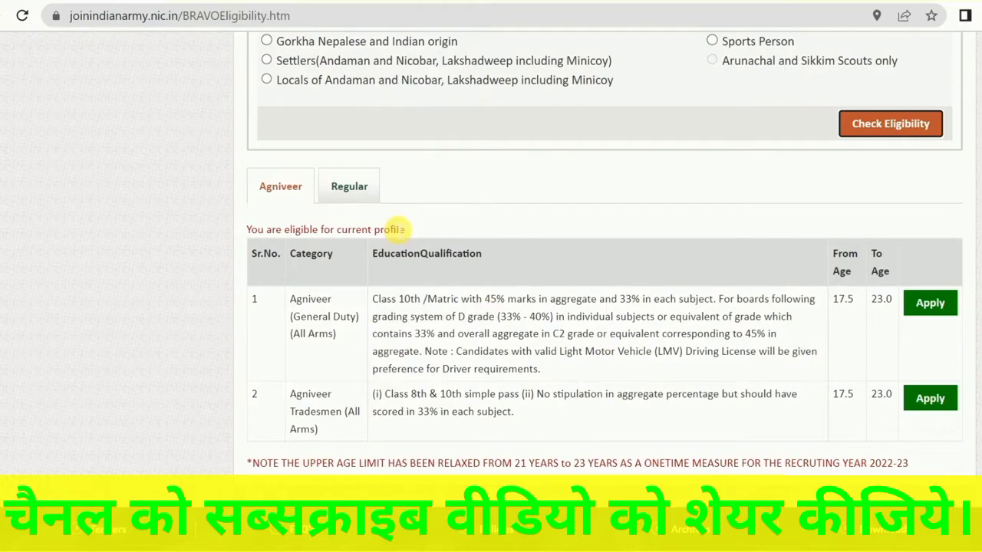
Read the education qualifications of the Agniveer categories and apply for Agniveer (General Duty) (All Arms)
drag(376, 299, 512, 416)
click(511, 414)
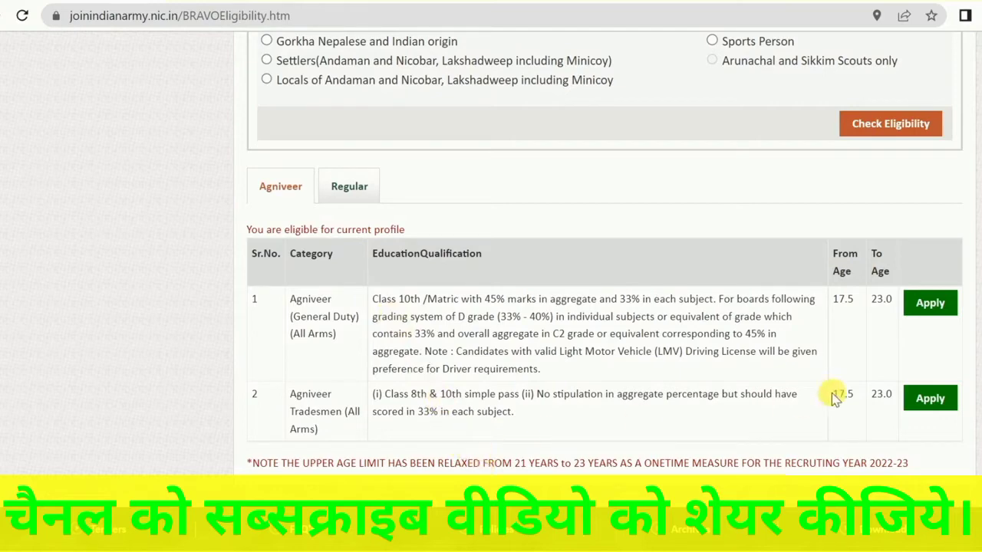
click(929, 303)
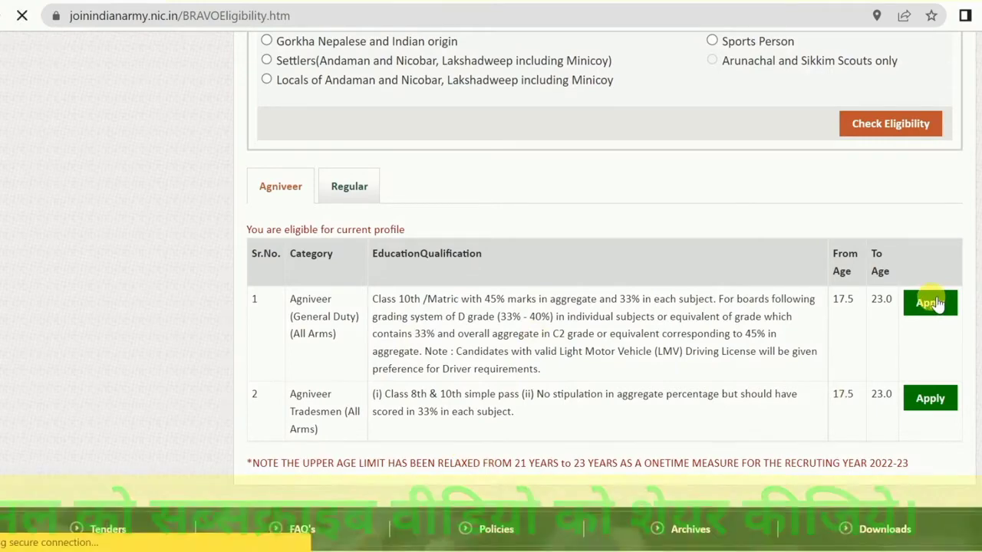
In the Personal Information section, select the candidate's religion and set the Class to BIHARI
scroll(843, 345, down, 10)
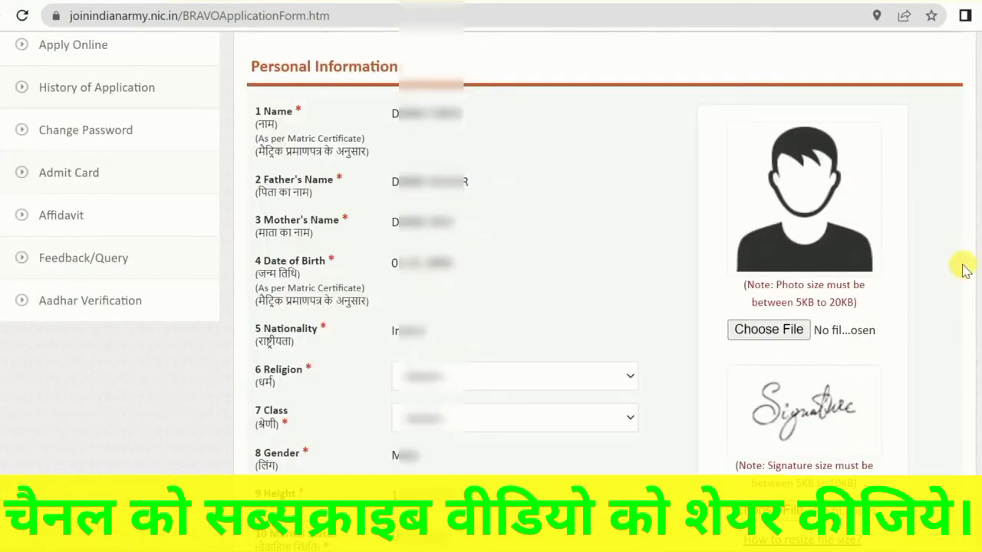
click(448, 367)
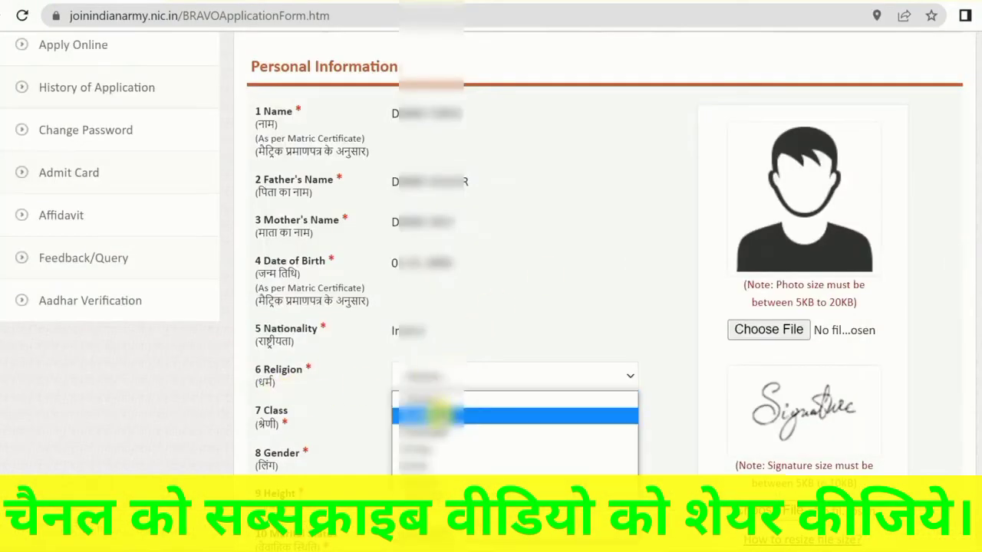
click(430, 448)
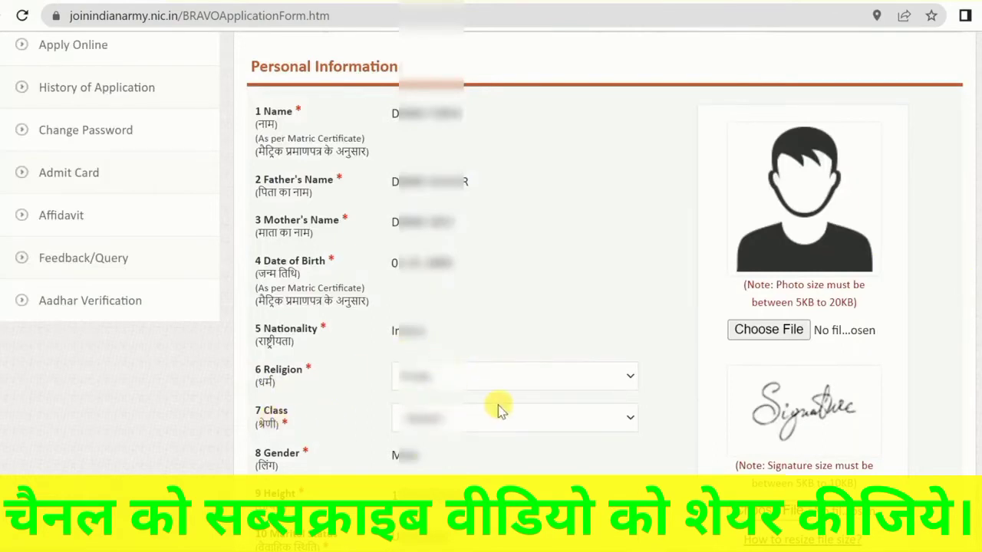
click(445, 420)
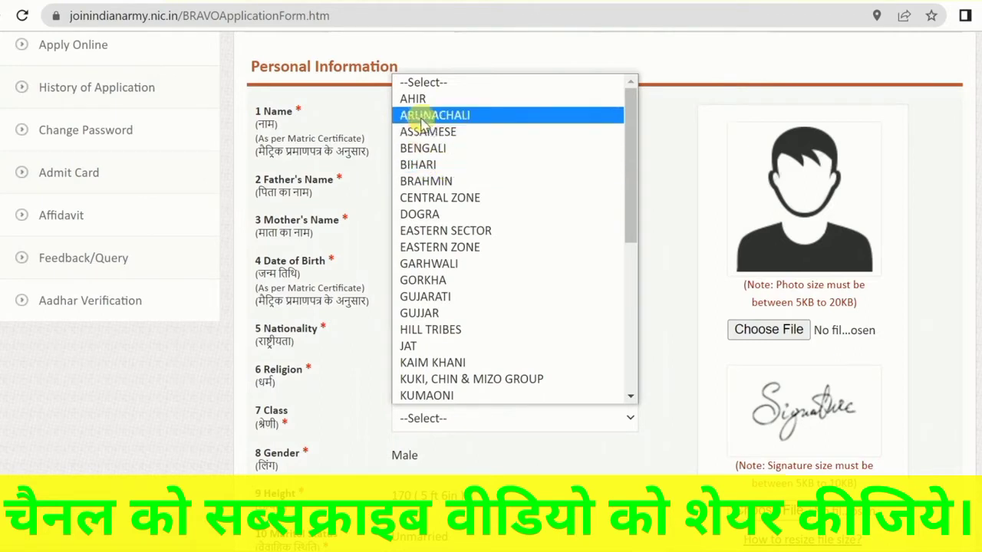
click(422, 166)
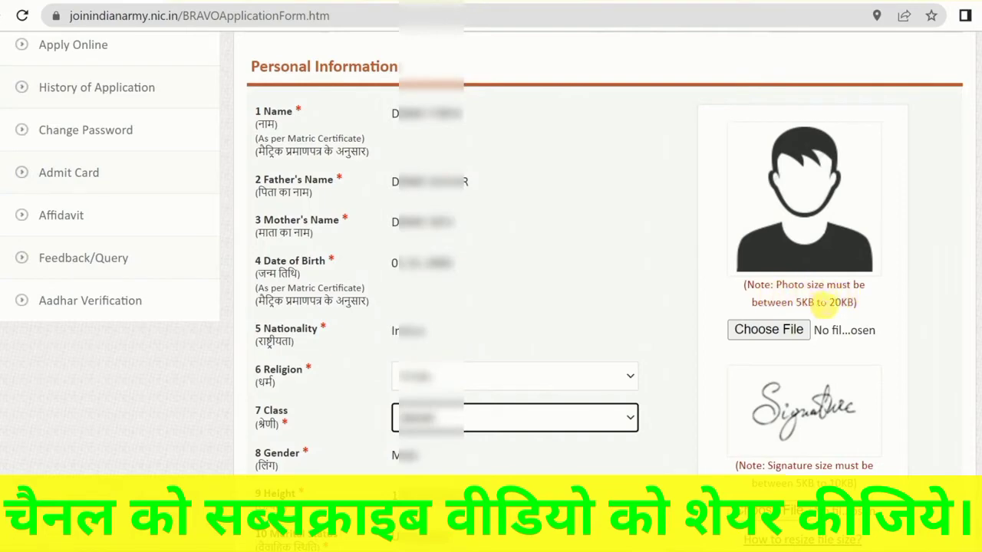
Examine the file size limit stated for the candidate's photo
drag(798, 302, 853, 302)
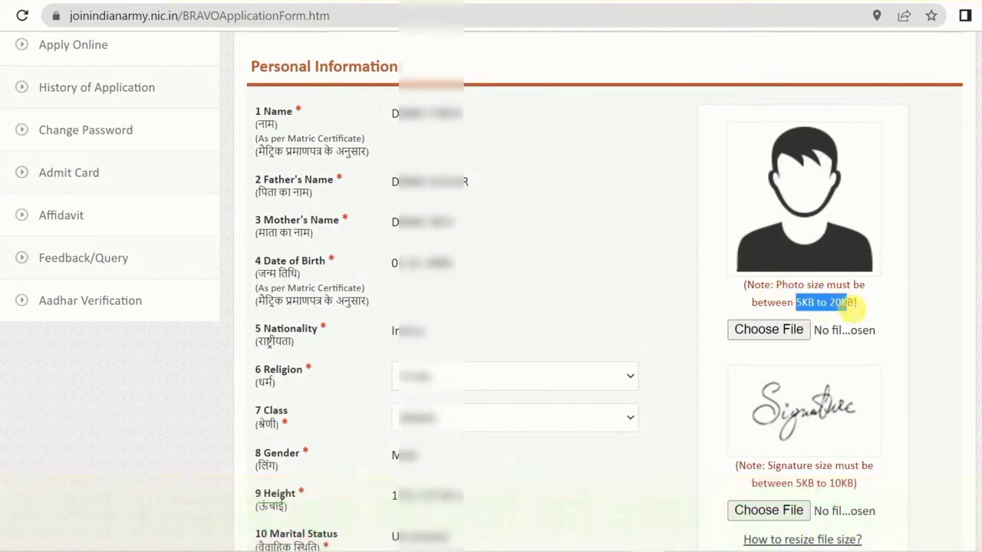
click(840, 303)
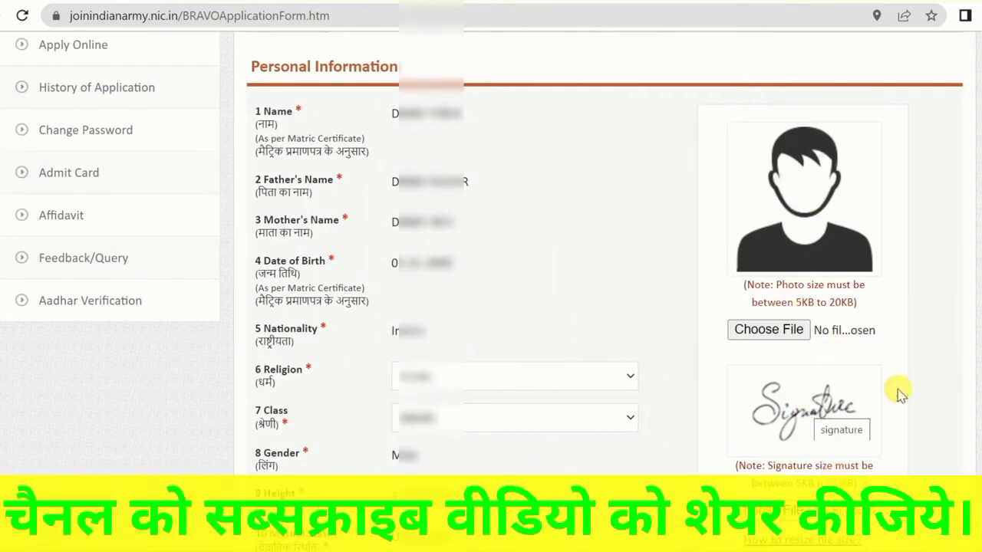
Examine the Permanent Address and Correspondence Address fields in the Communication Details section
scroll(898, 395, down, 4)
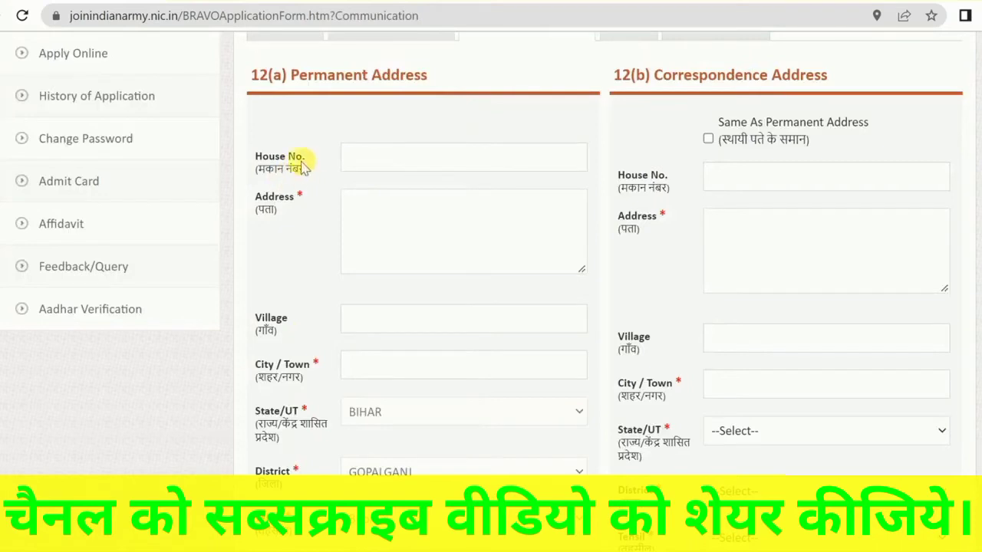
drag(303, 84, 417, 76)
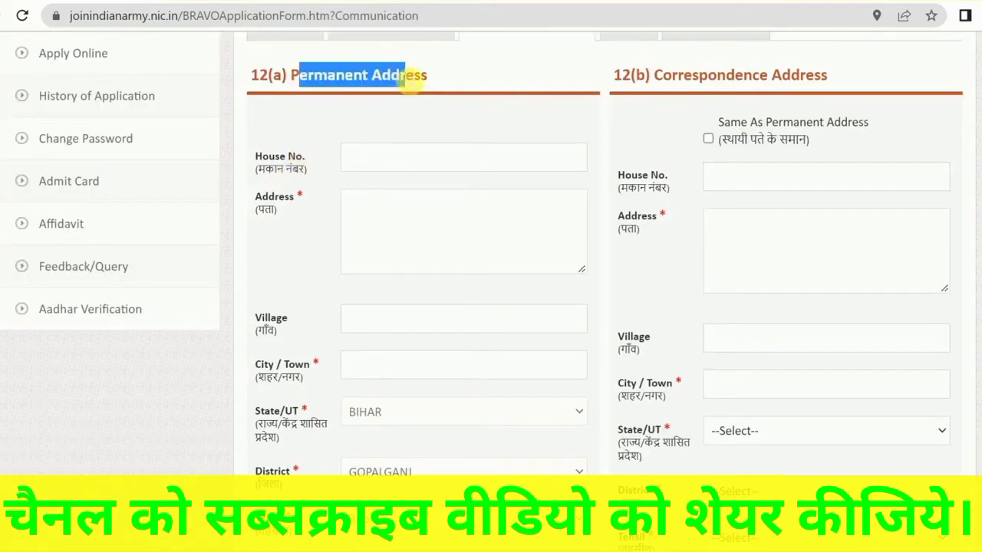
click(406, 81)
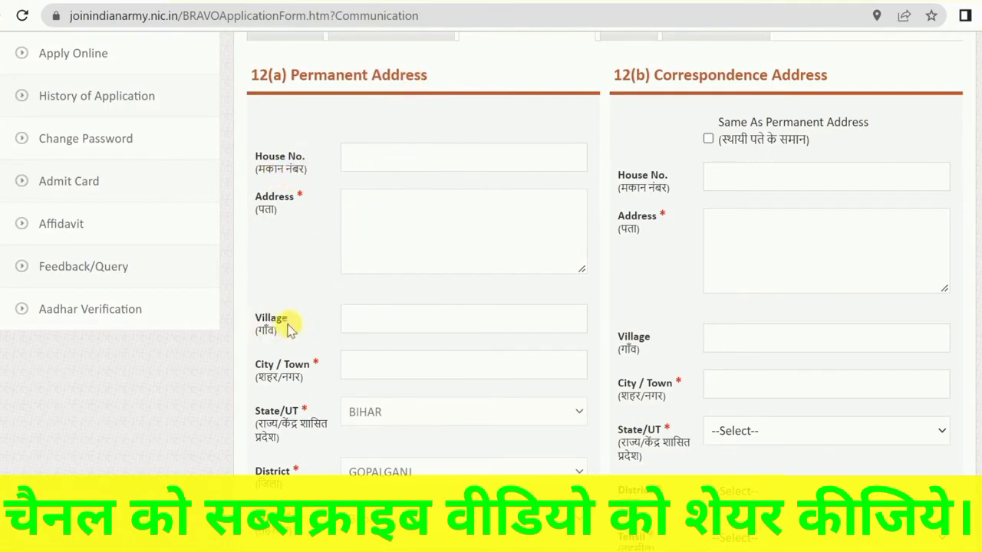
scroll(422, 331, down, 2)
scroll(405, 291, down, 2)
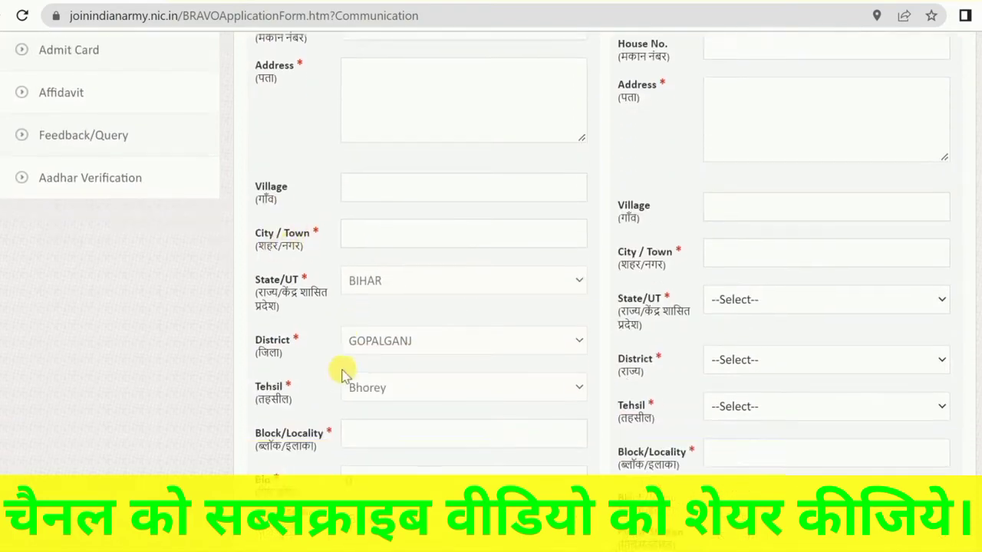
scroll(287, 360, down, 2)
scroll(453, 309, down, 4)
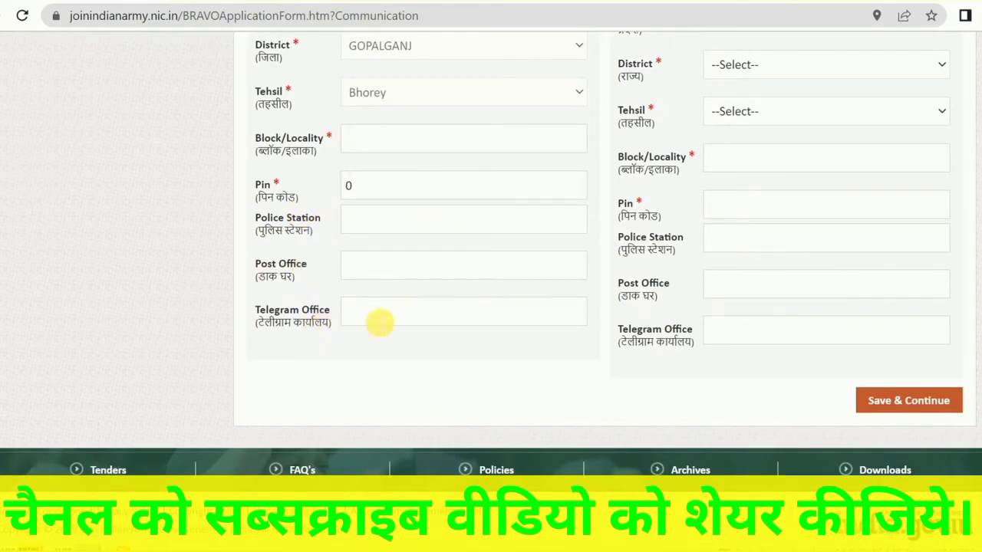
scroll(577, 337, up, 5)
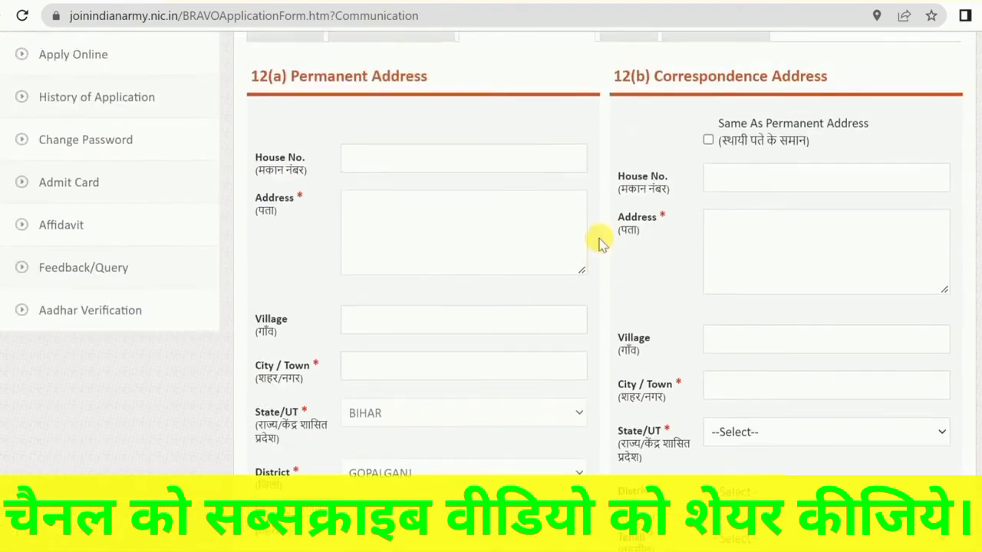
scroll(599, 237, up, 2)
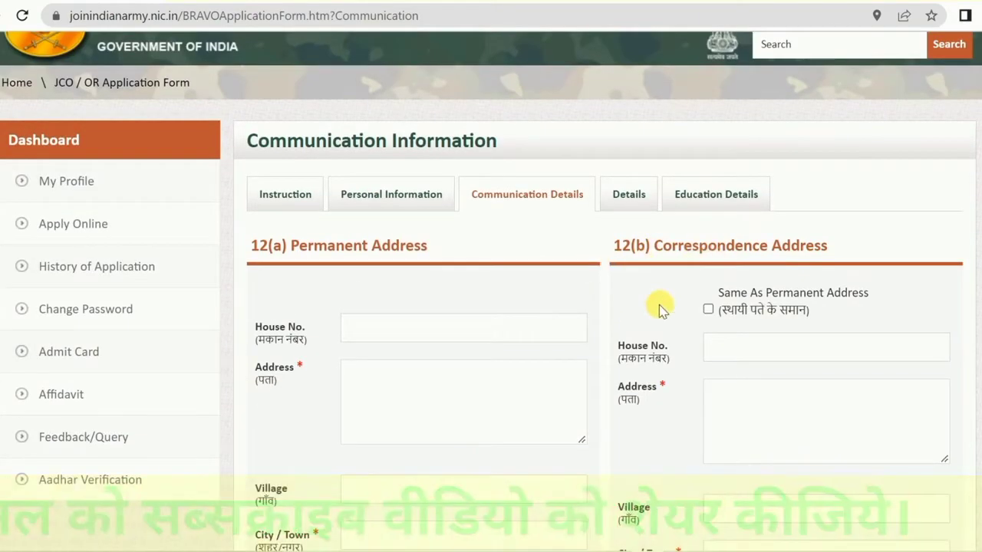
scroll(659, 308, down, 1)
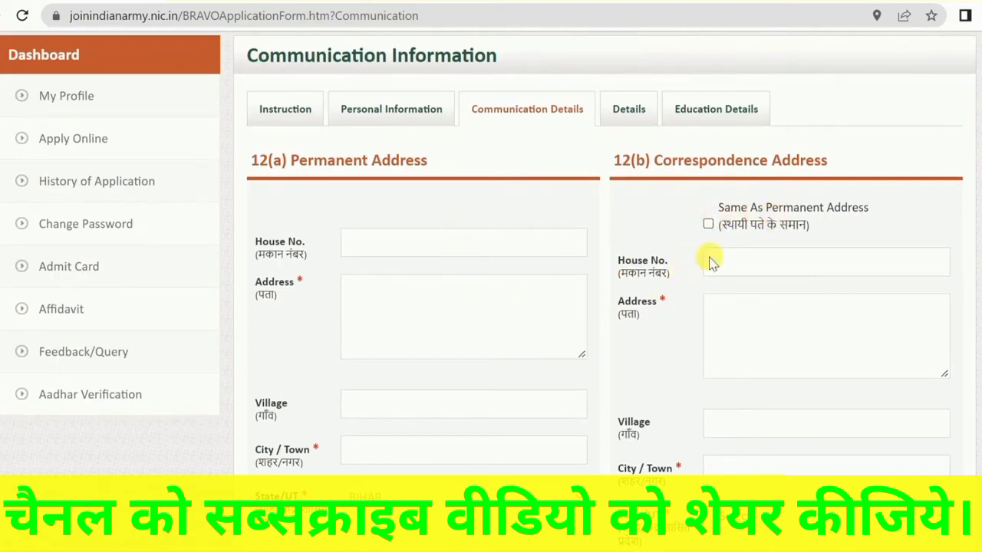
scroll(844, 360, down, 6)
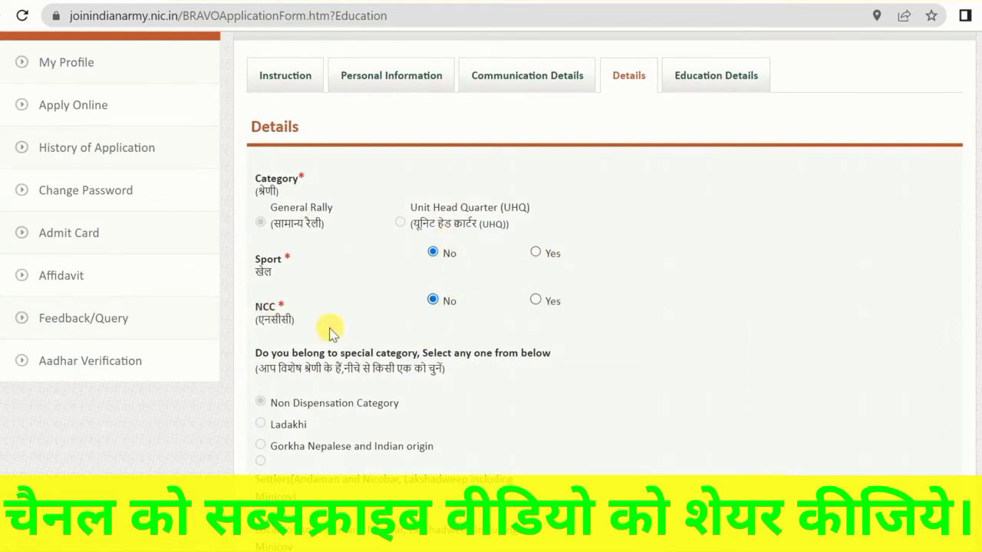
Set the Highest Qualification to 10th in the Details section
scroll(325, 319, down, 5)
scroll(322, 307, down, 1)
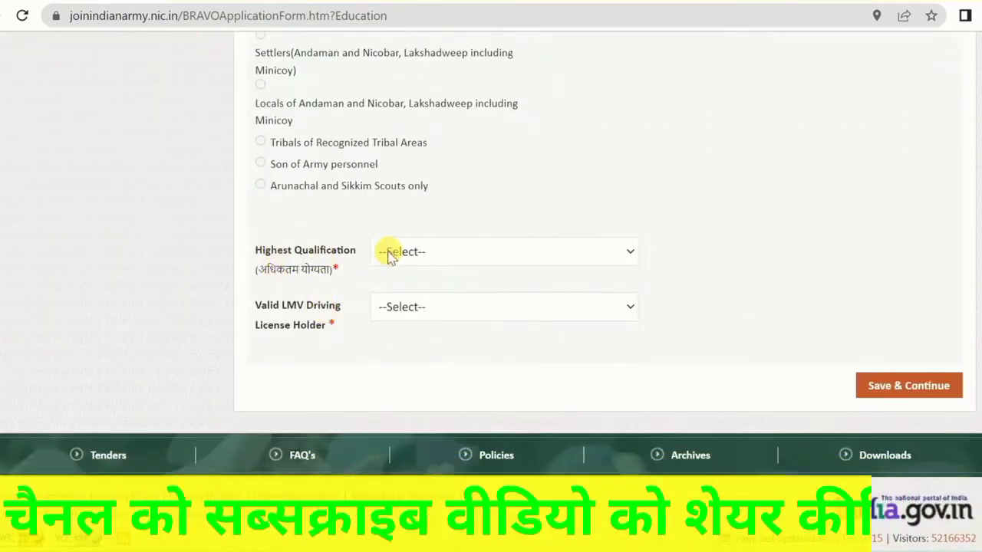
click(415, 251)
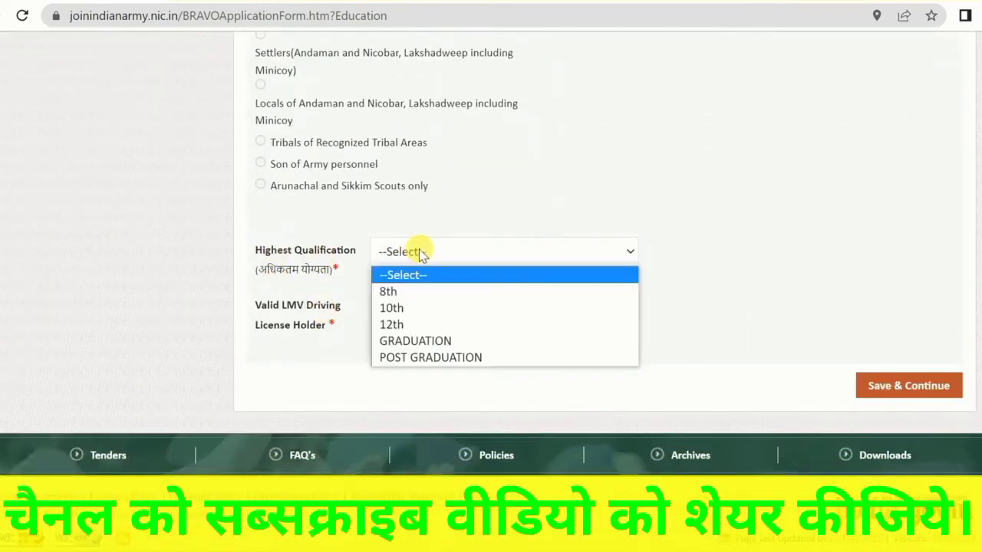
click(411, 316)
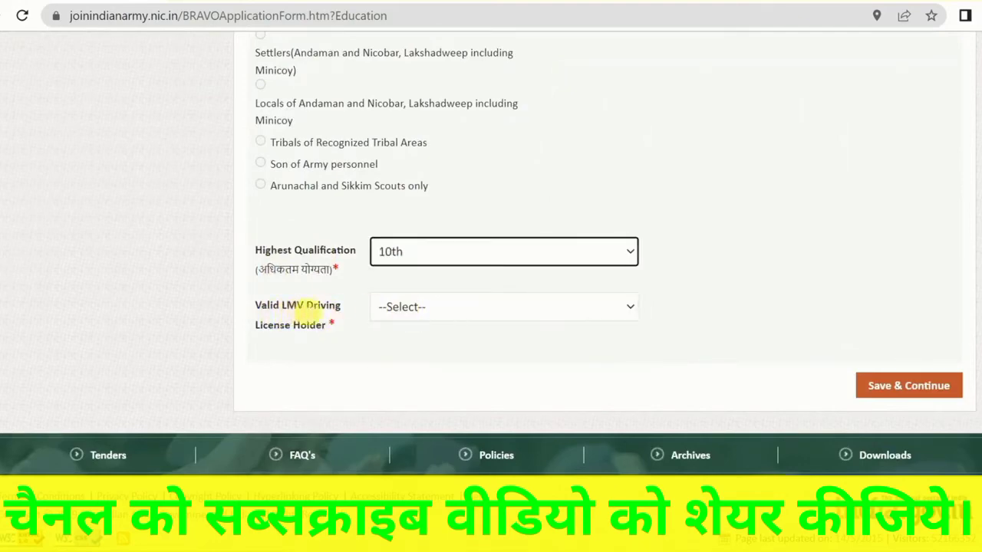
Set Valid LMV Driving License Holder to No and save the Details section
click(441, 313)
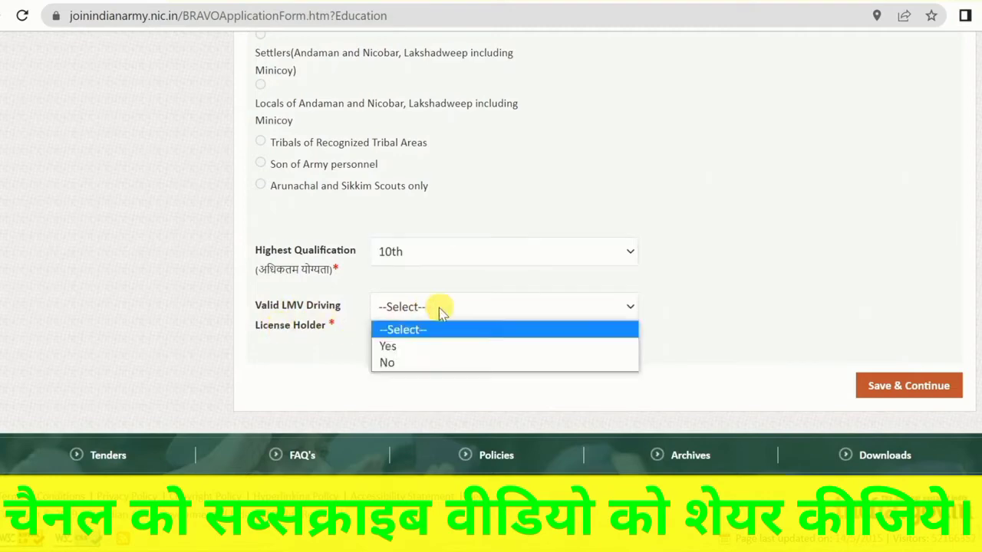
click(414, 346)
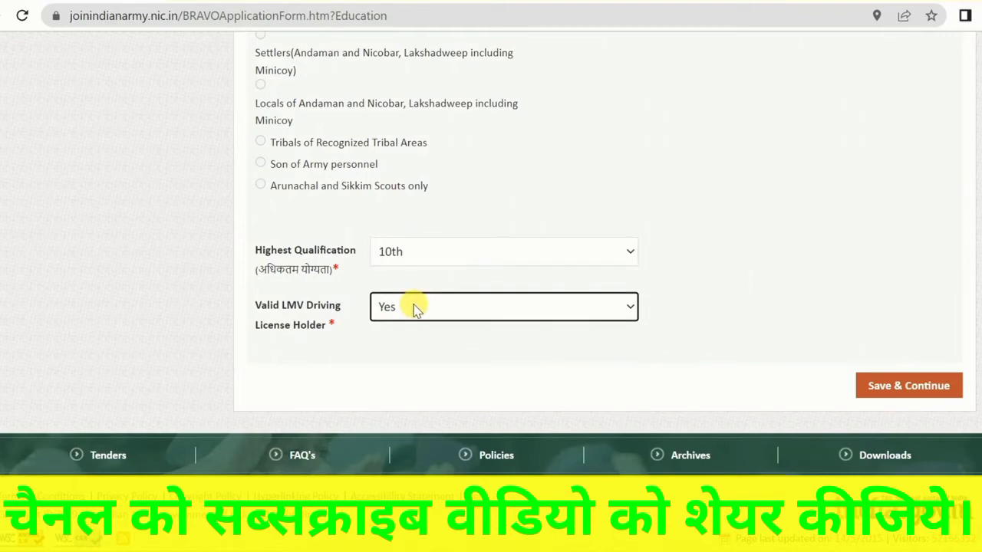
click(414, 308)
click(399, 360)
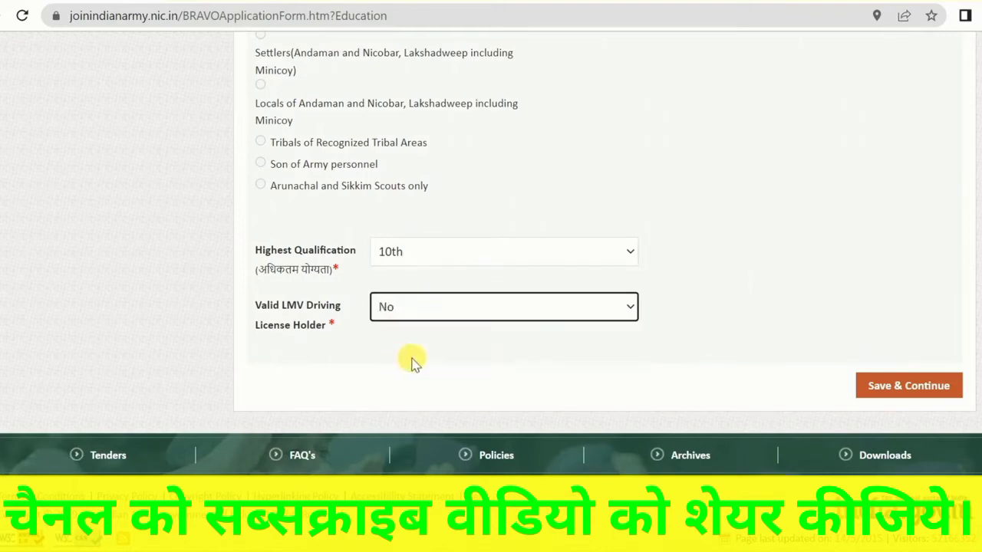
click(920, 385)
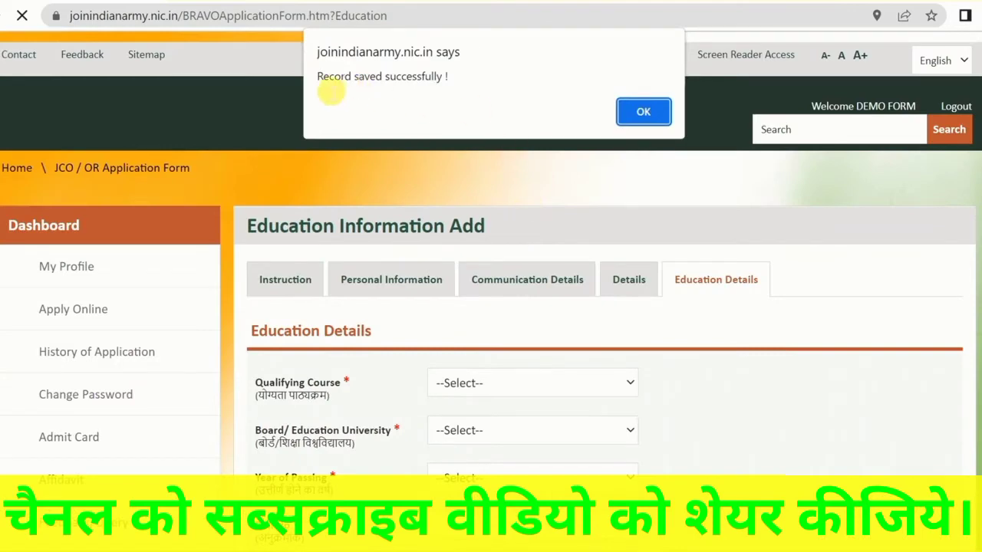
click(642, 111)
Examine the Education Details fields and the options offered for the Qualifying Course
scroll(322, 361, down, 3)
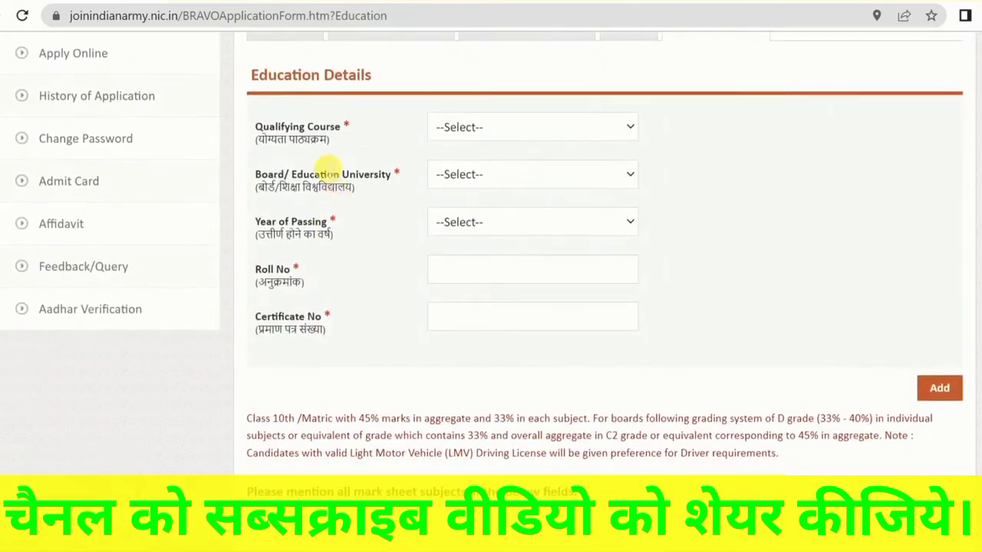
drag(264, 129, 338, 130)
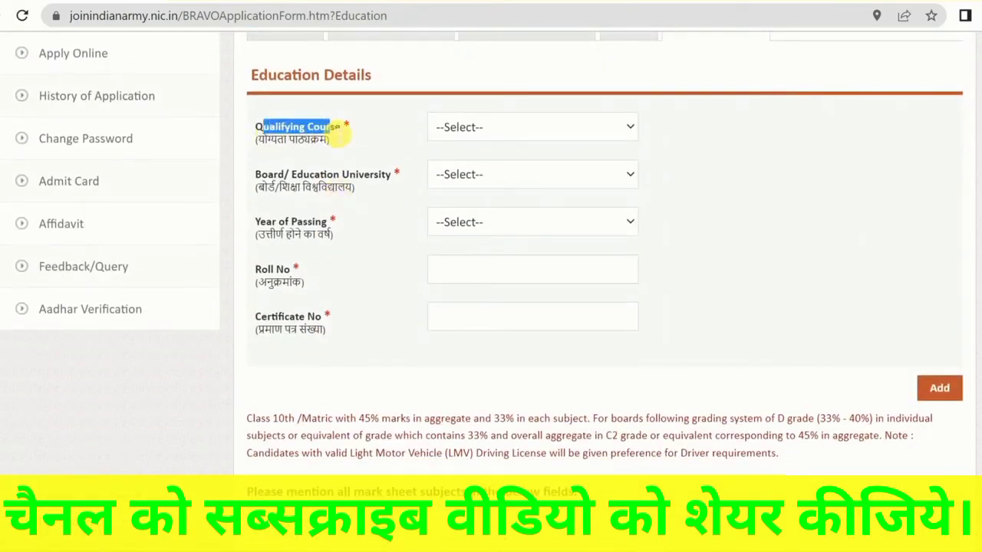
click(337, 132)
scroll(372, 239, down, 4)
scroll(374, 241, up, 5)
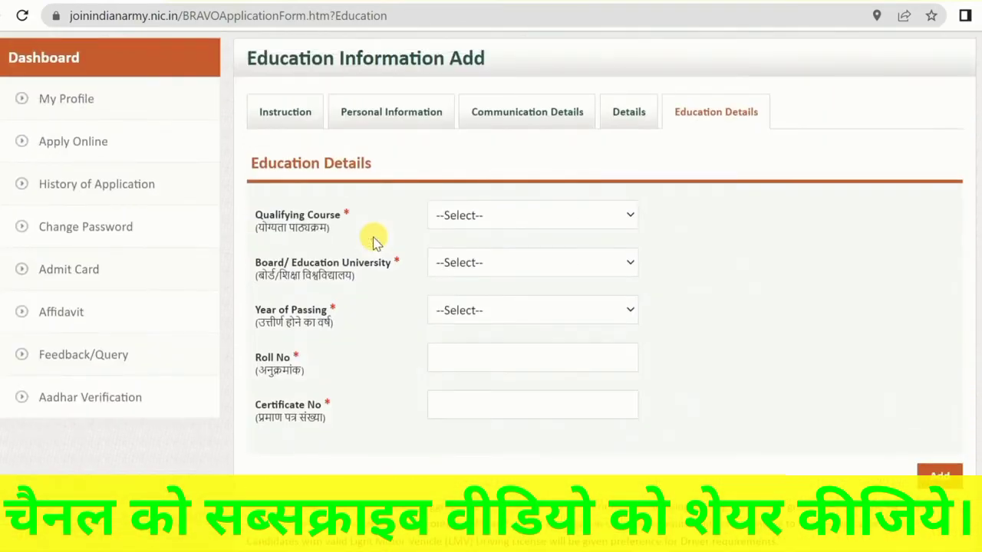
click(558, 218)
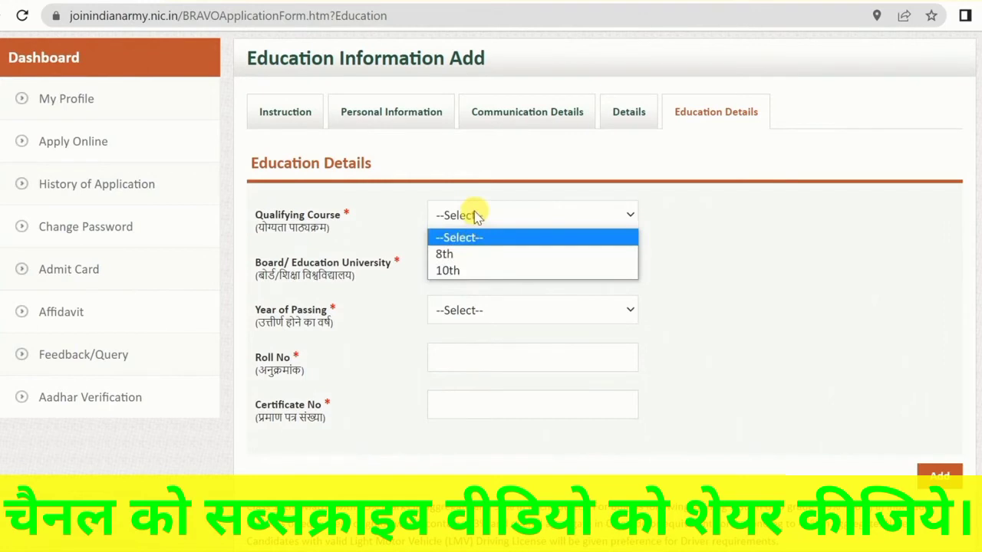
click(712, 220)
click(532, 221)
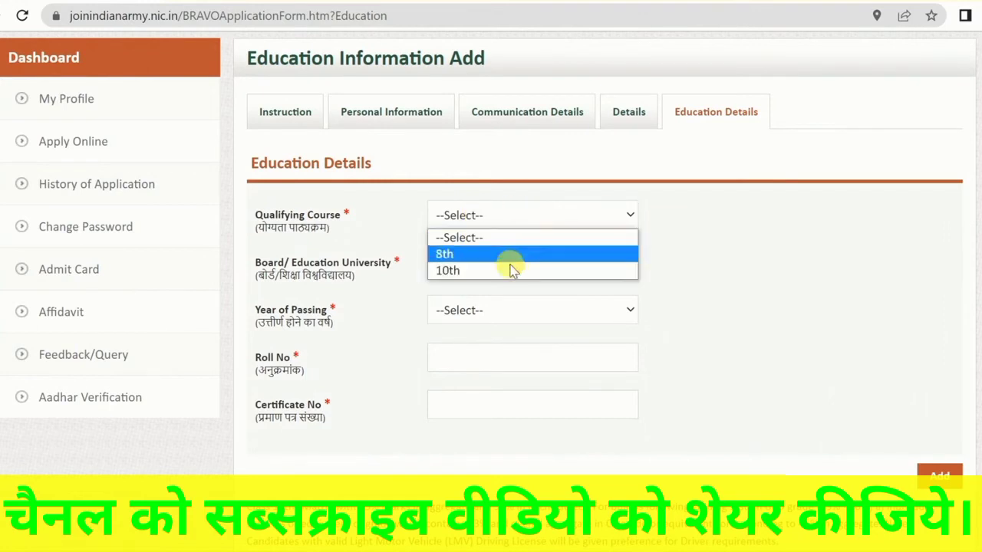
click(798, 267)
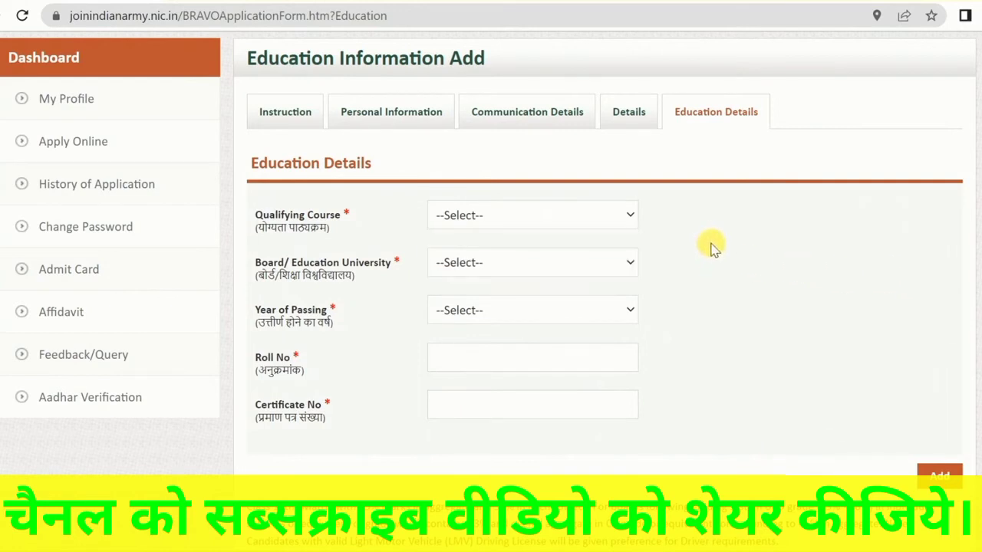
click(509, 215)
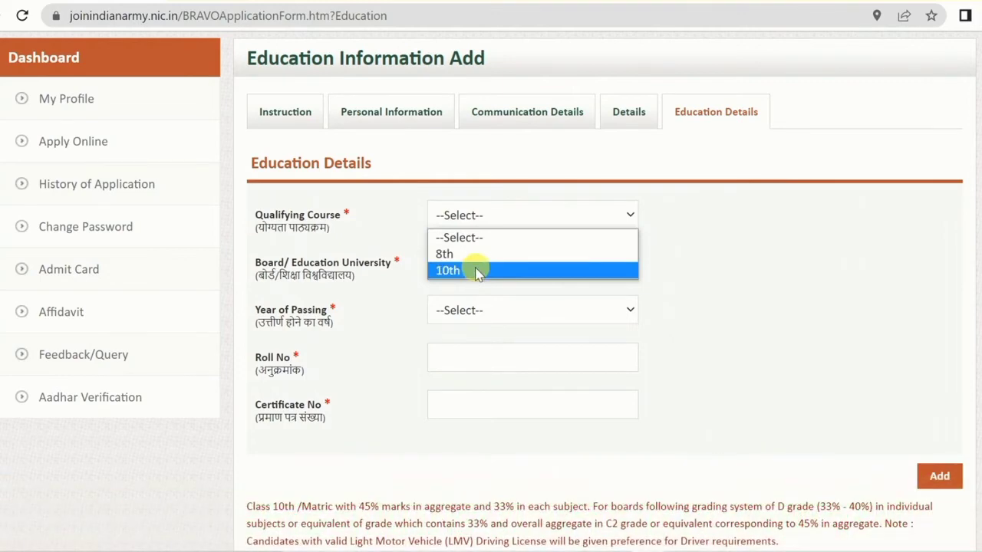
click(713, 265)
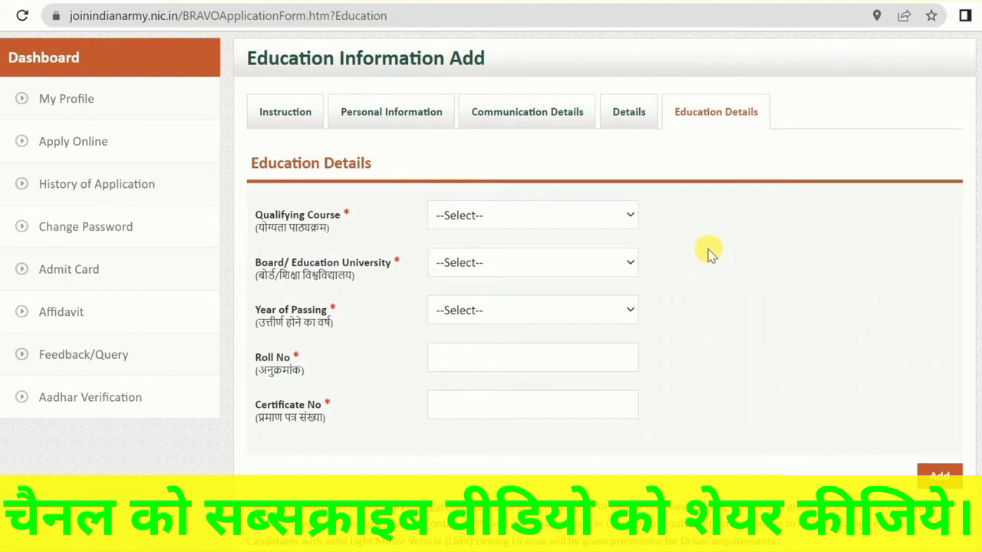
Fill in the Education Details with Qualifying Course 10th, the certificate number and board STATE BOARD
click(517, 214)
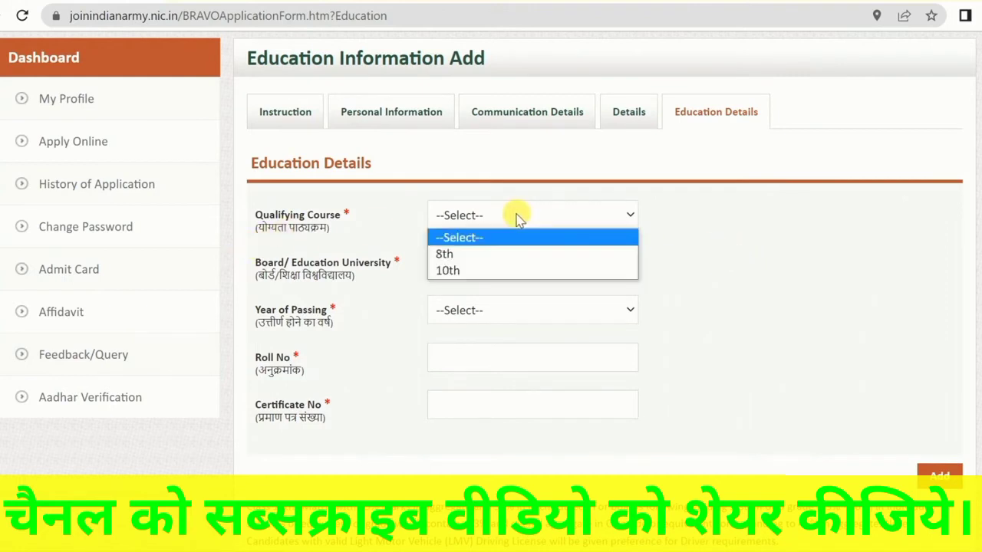
click(445, 272)
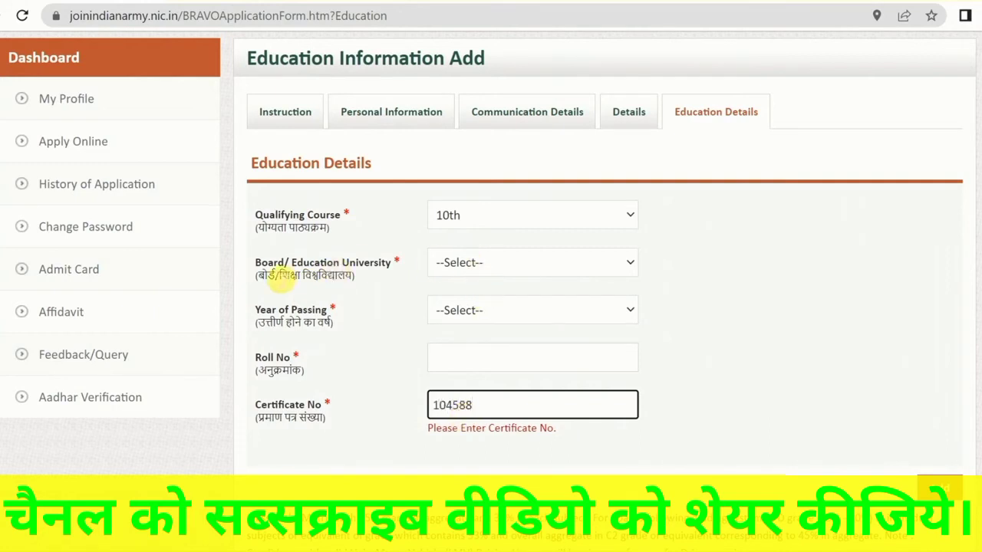
click(300, 276)
click(485, 267)
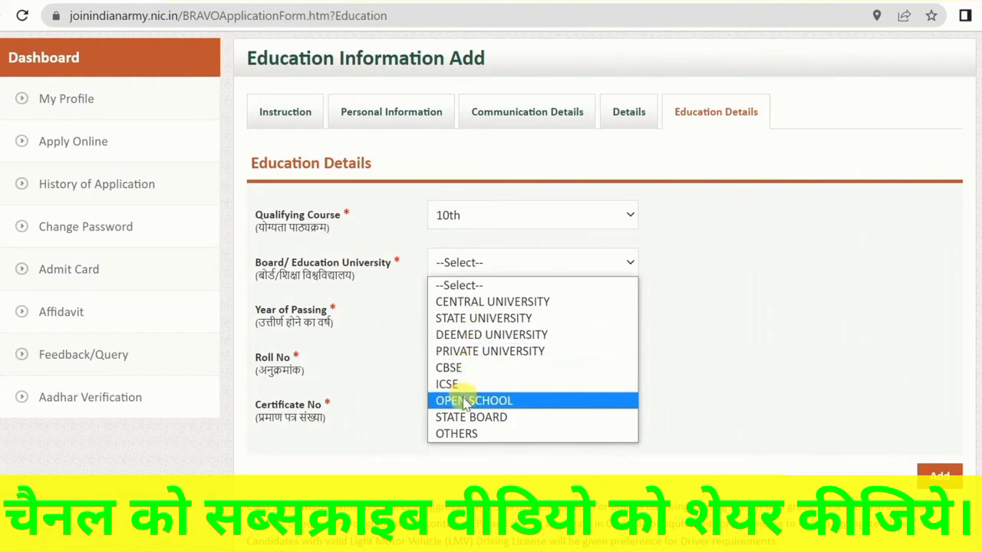
click(465, 423)
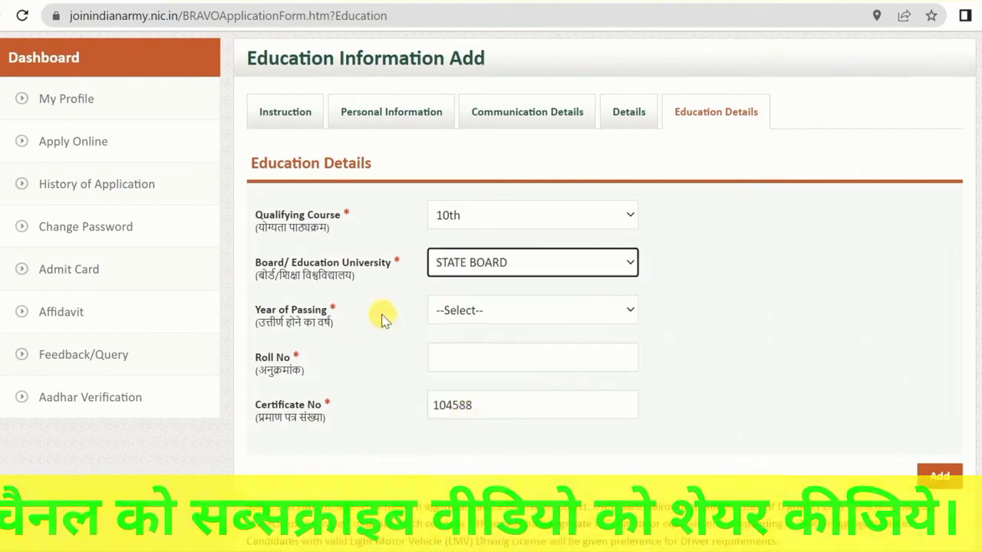
Set the Year of Passing for the 10th qualification to 2018
click(458, 317)
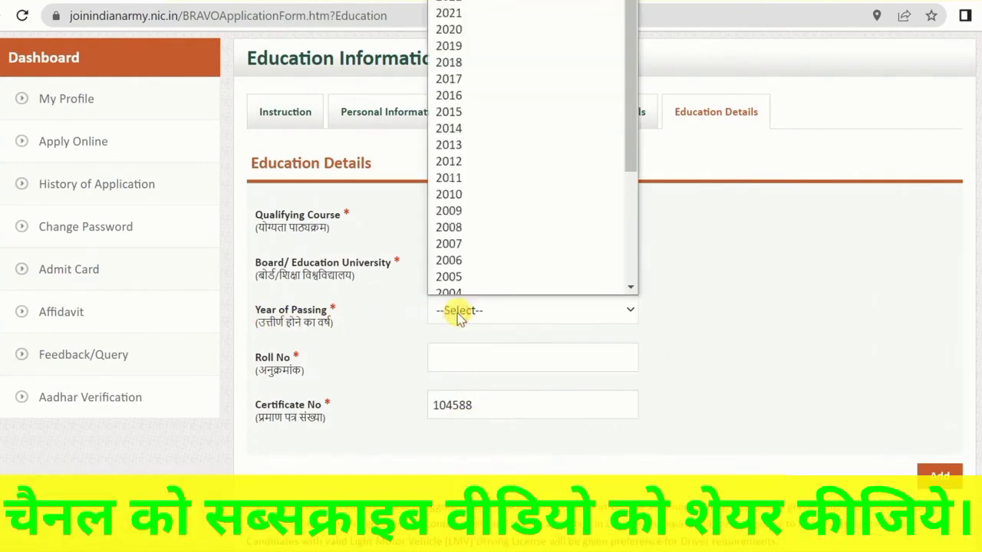
key(Down)
key(Down)
key(Down)
key(Down)
key(Down)
key(Return)
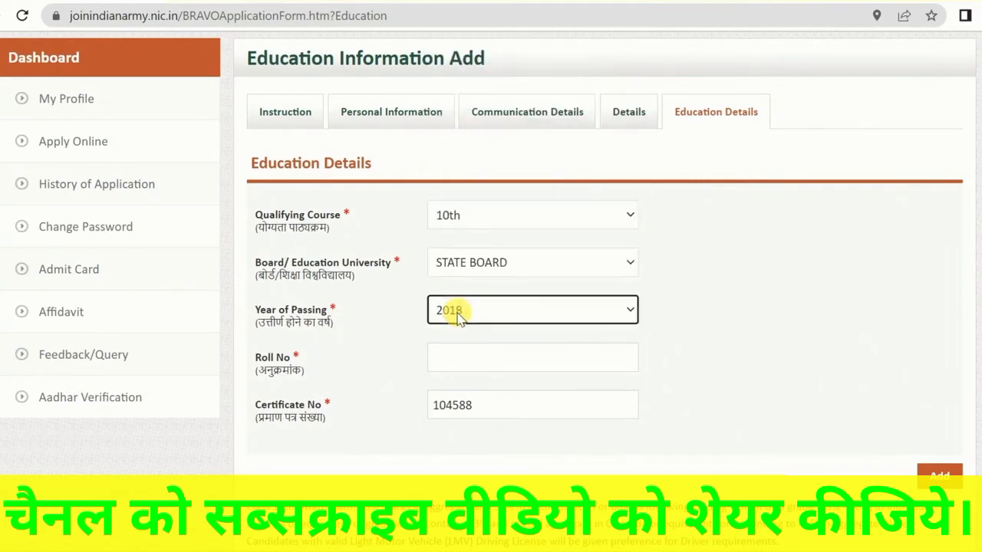
Enter the candidate's roll number and add the 10th education record to the application
click(464, 359)
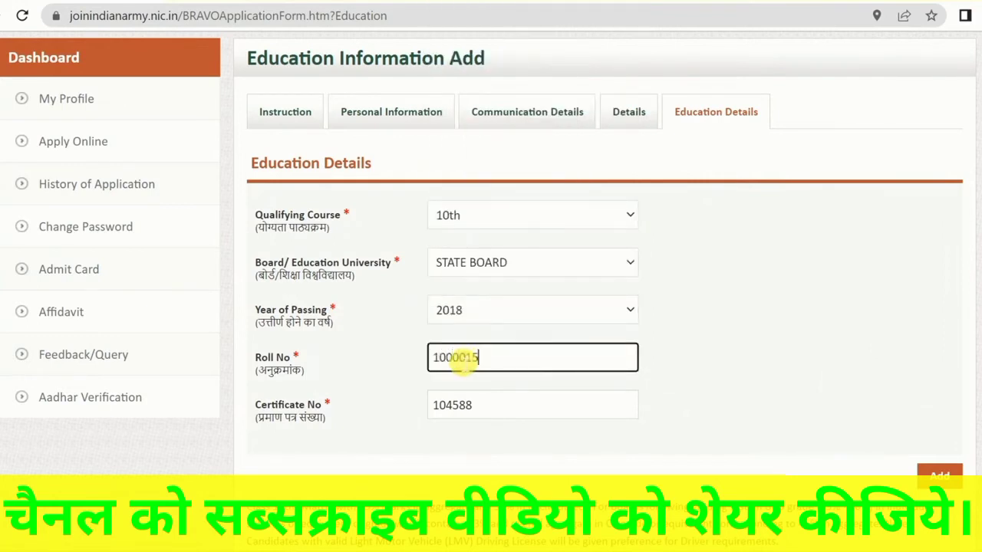
scroll(464, 360, down, 1)
click(940, 390)
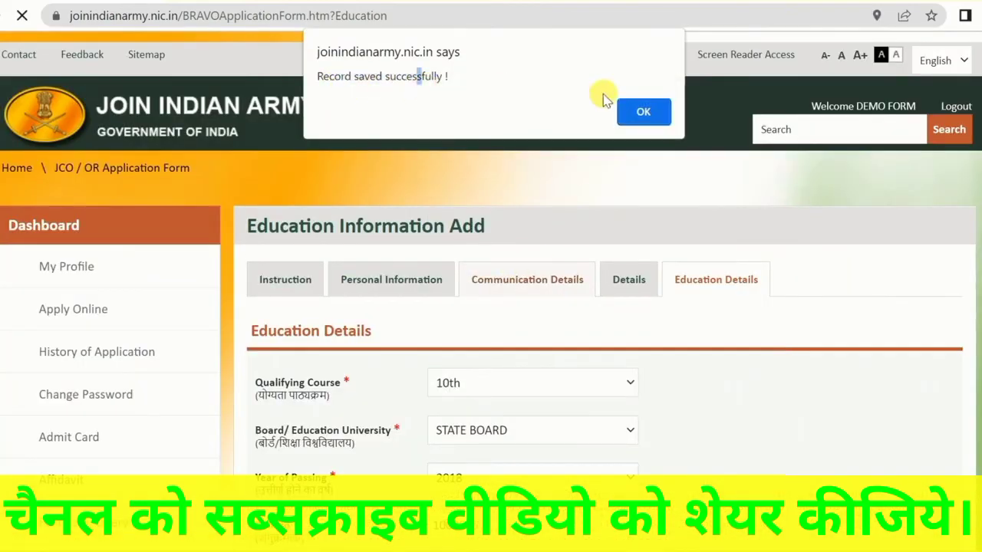
click(642, 111)
scroll(613, 274, down, 5)
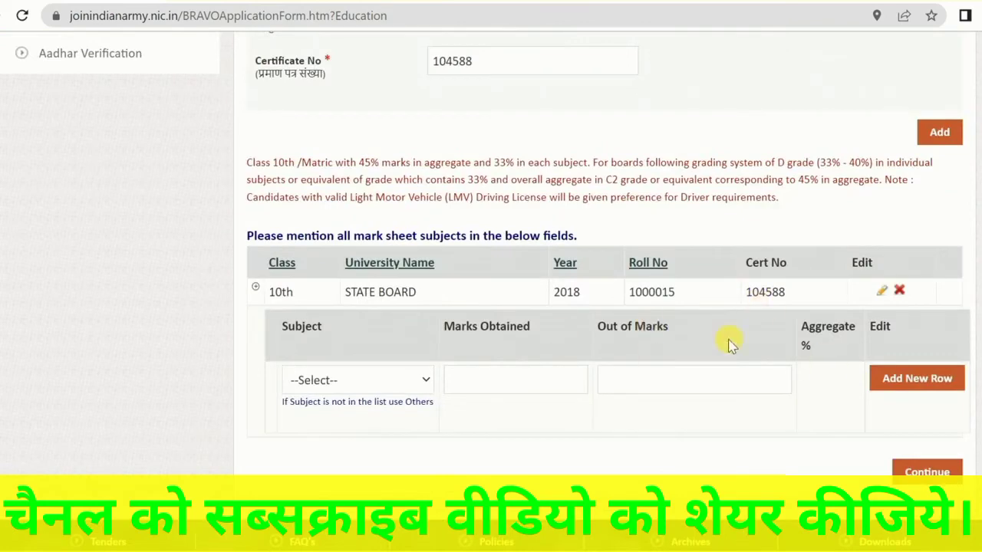
drag(309, 294, 675, 292)
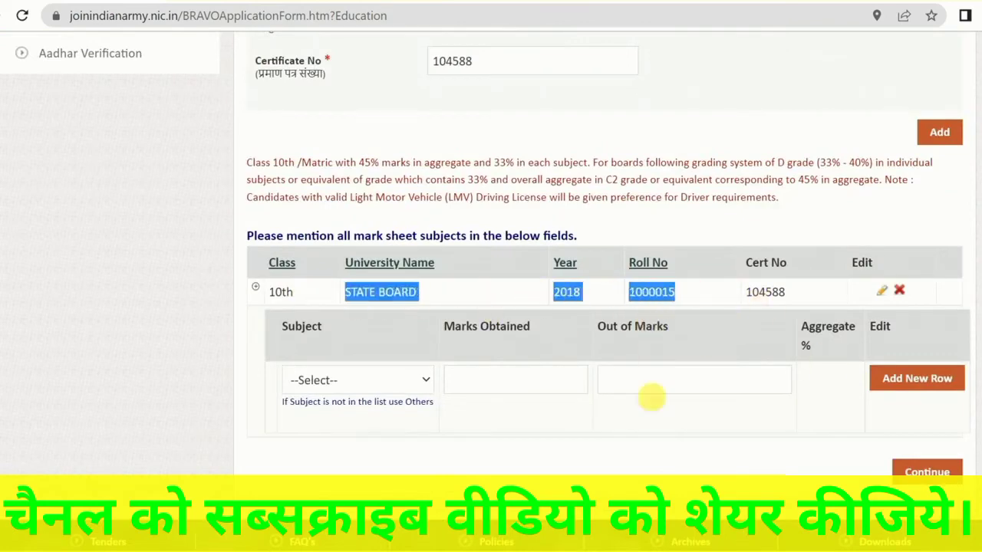
click(148, 357)
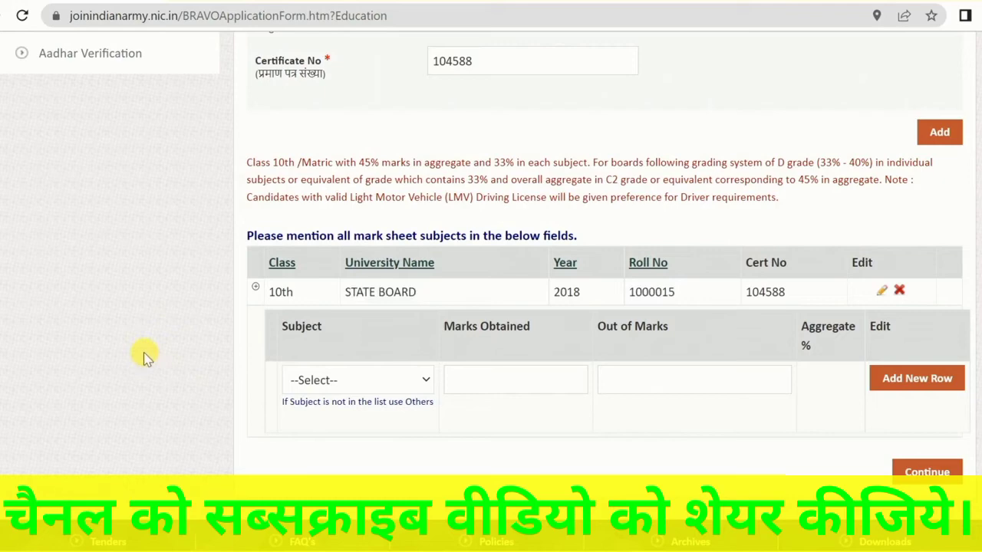
Add Hindi to the 10th mark sheet subjects with 56 marks obtained out of 100
scroll(153, 355, down, 1)
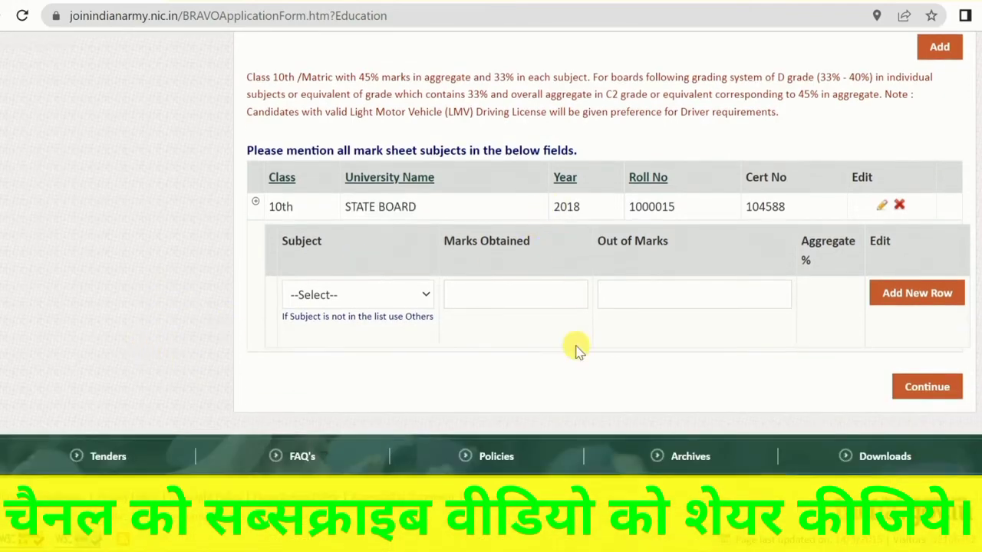
click(383, 298)
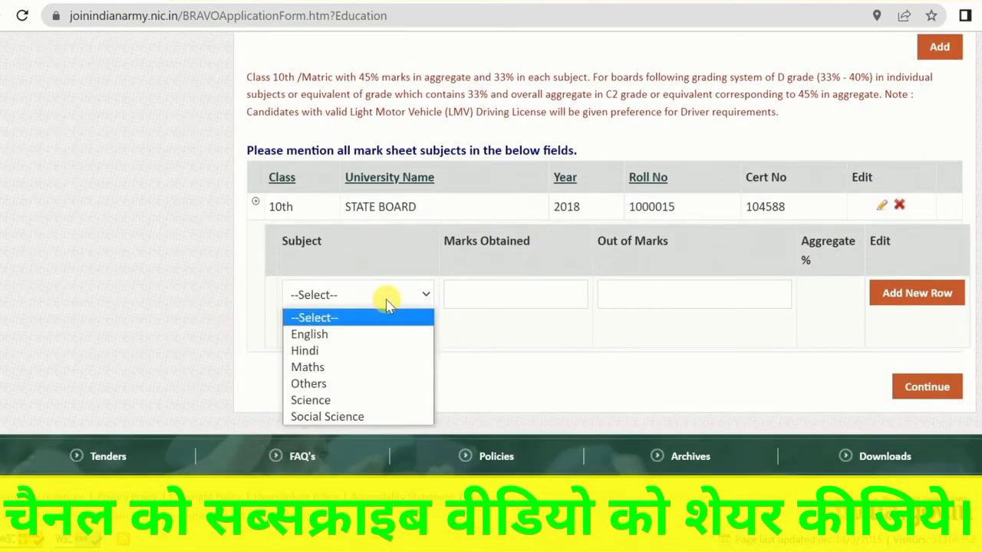
click(334, 350)
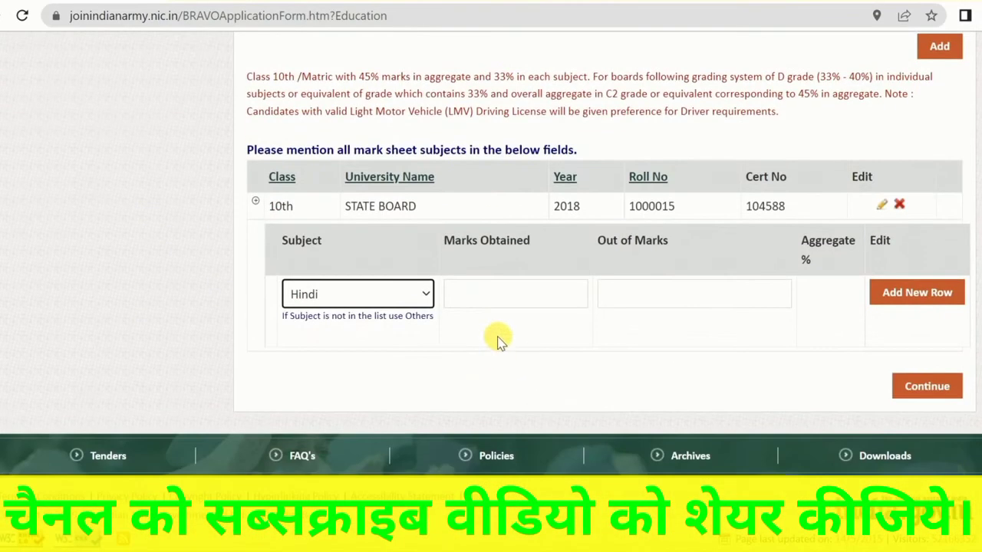
click(485, 305)
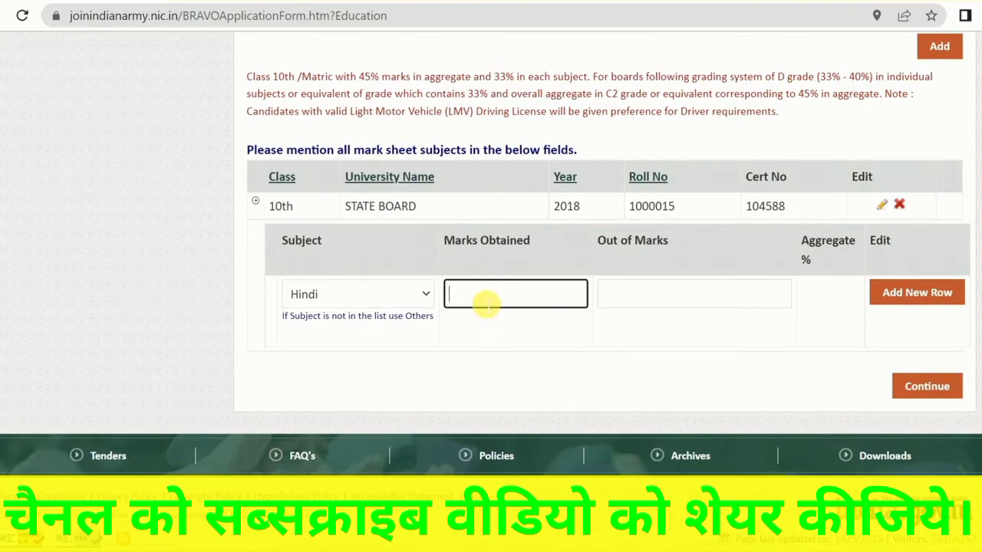
text(56)
key(Tab)
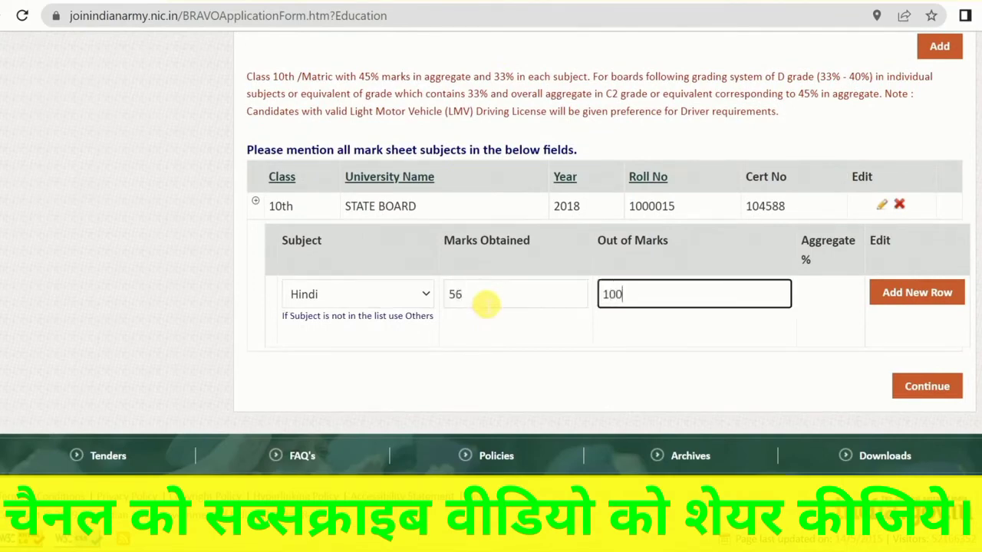
click(912, 292)
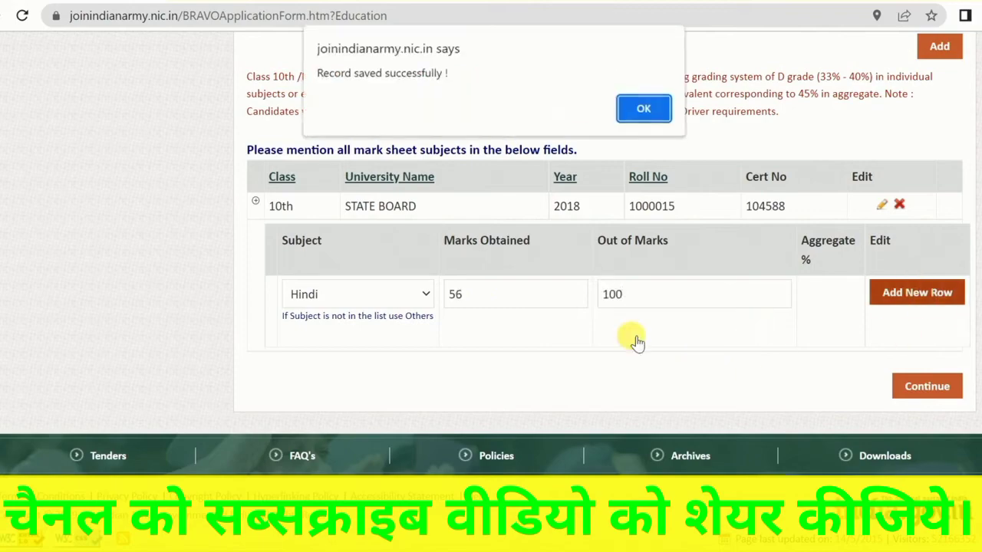
click(643, 108)
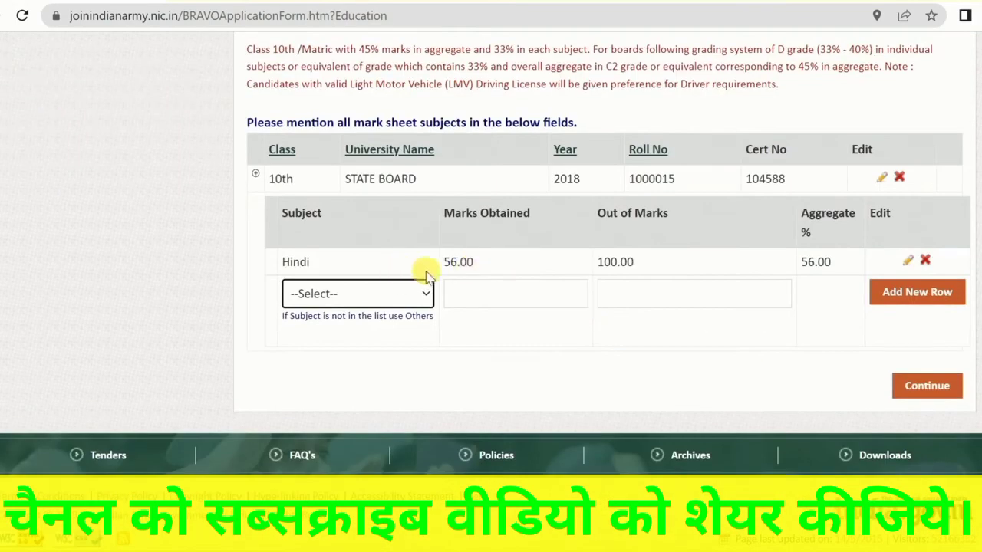
Add Maths to the mark sheet subjects with 70 marks obtained out of 100
click(330, 294)
click(329, 333)
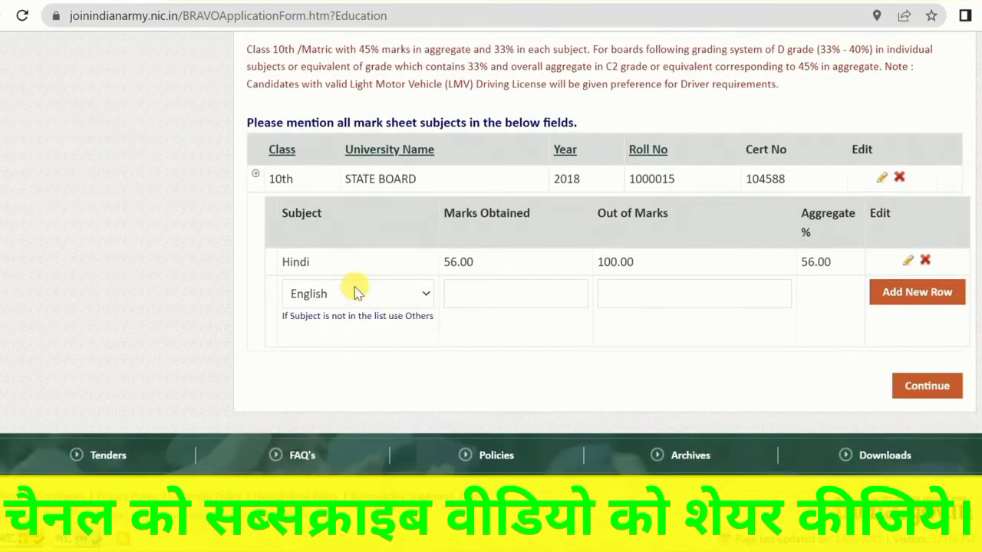
click(355, 292)
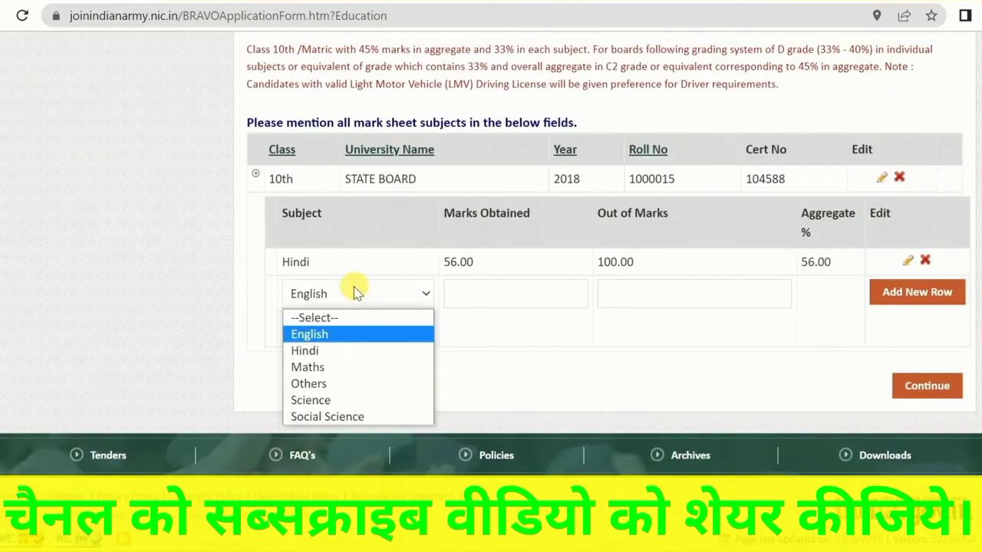
click(310, 367)
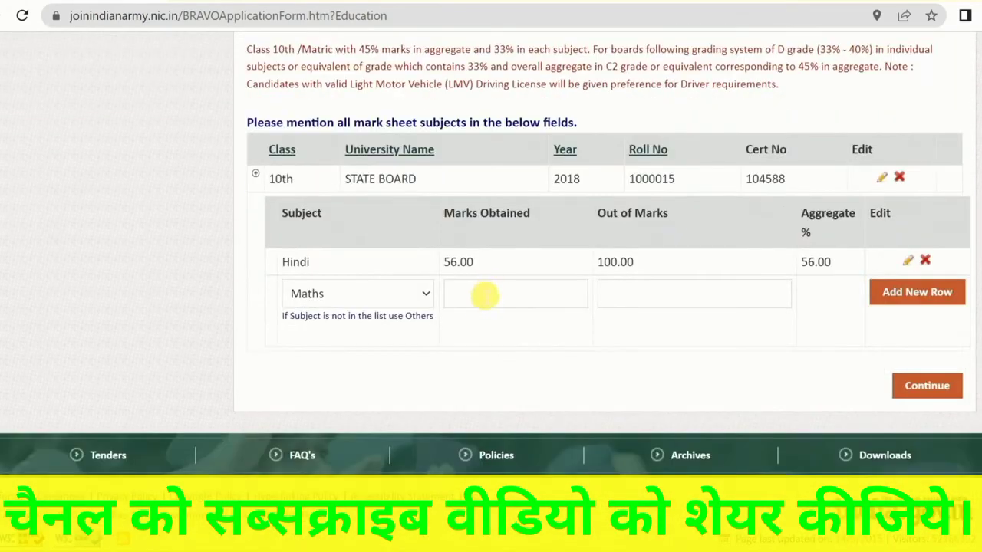
click(483, 295)
text(70)
key(Tab)
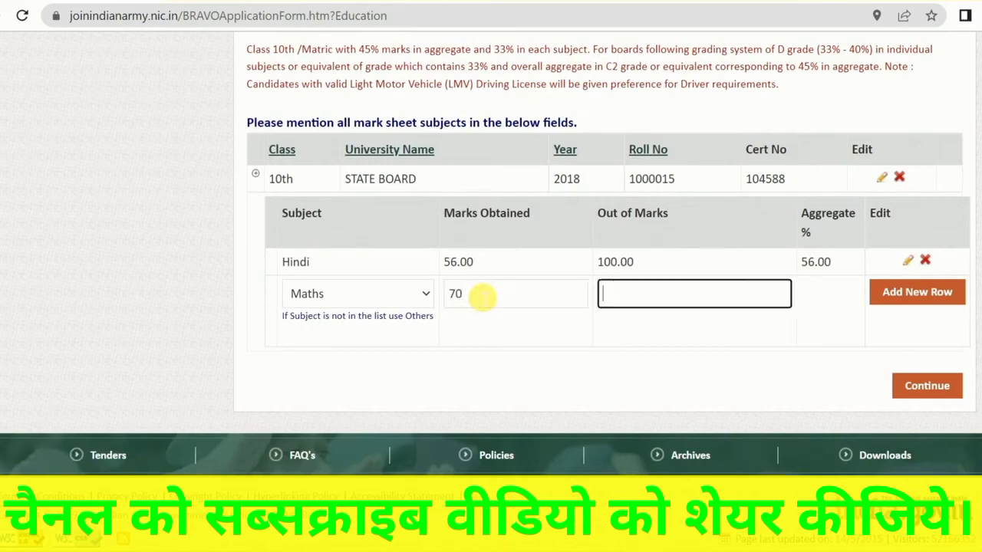
click(932, 294)
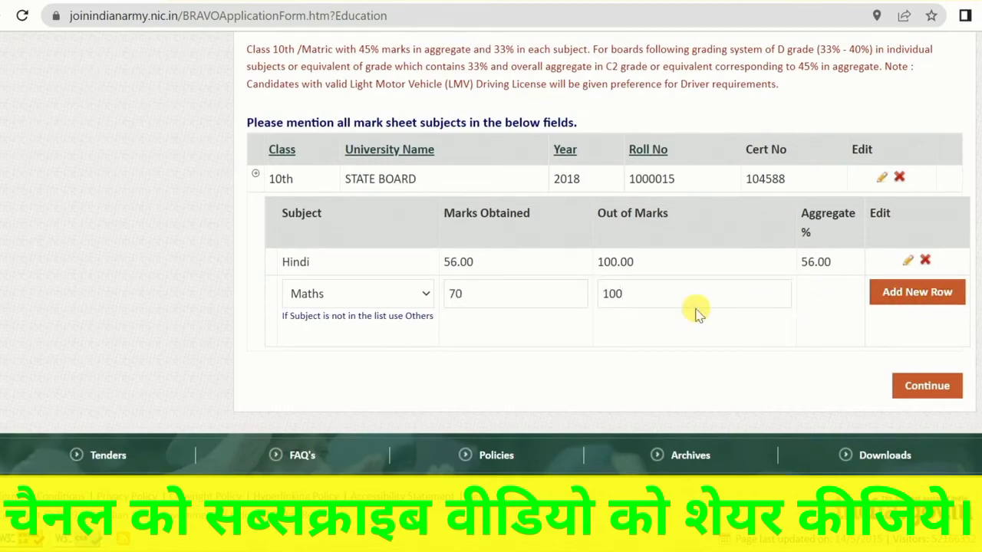
click(633, 112)
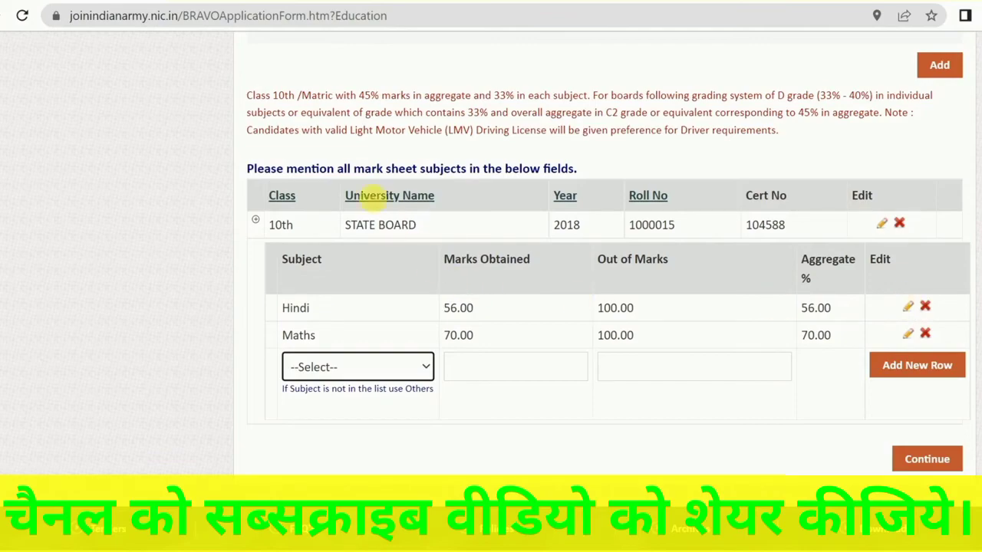
Add an unlisted subject using Others, named SANKRIT, with 56 marks obtained out of 100
scroll(422, 390, up, 10)
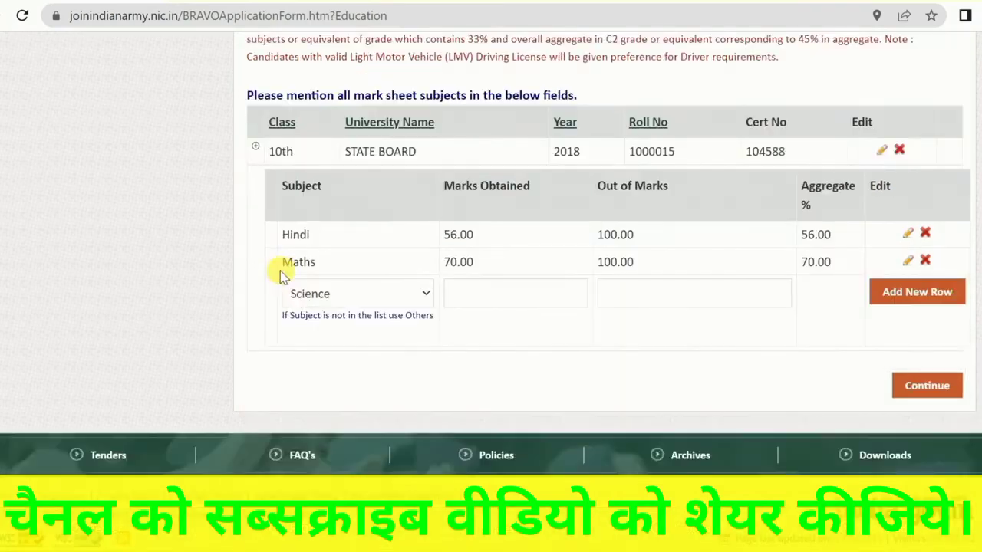
scroll(280, 270, up, 2)
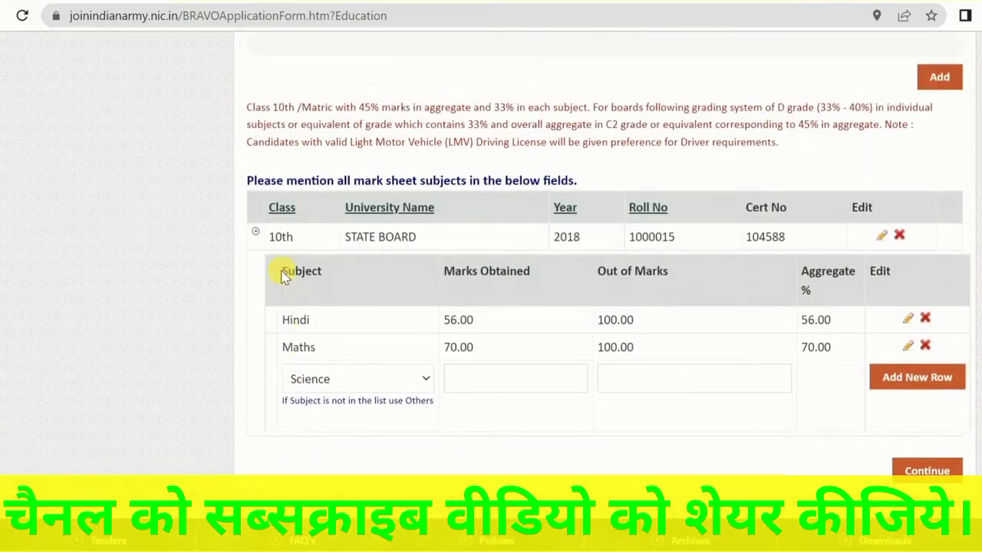
scroll(353, 272, down, 2)
click(333, 296)
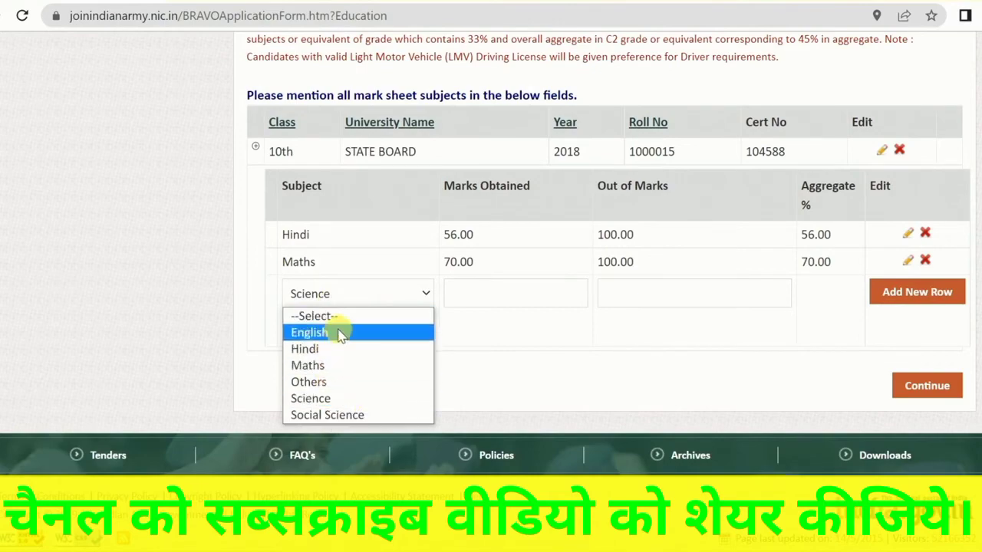
click(322, 382)
scroll(324, 386, up, 4)
scroll(326, 380, down, 4)
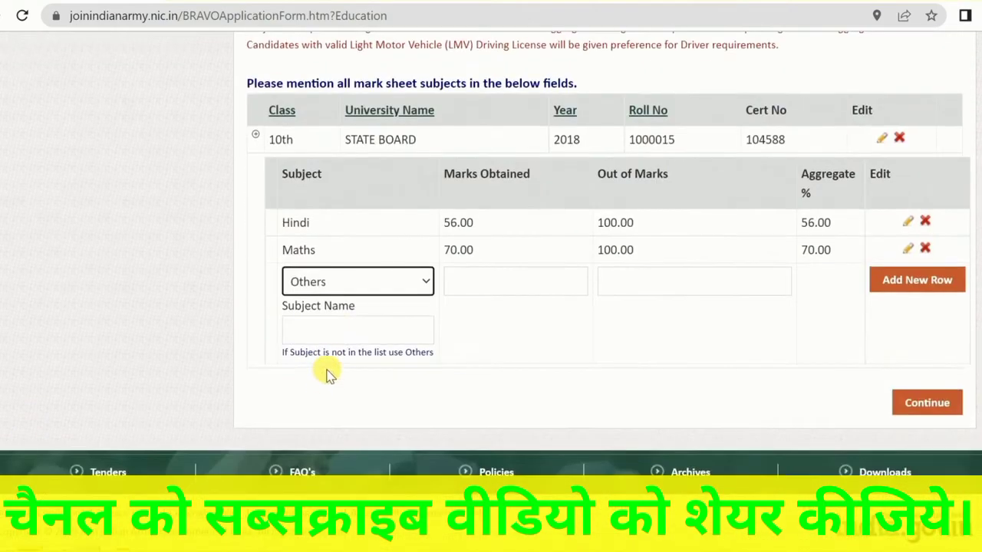
click(333, 332)
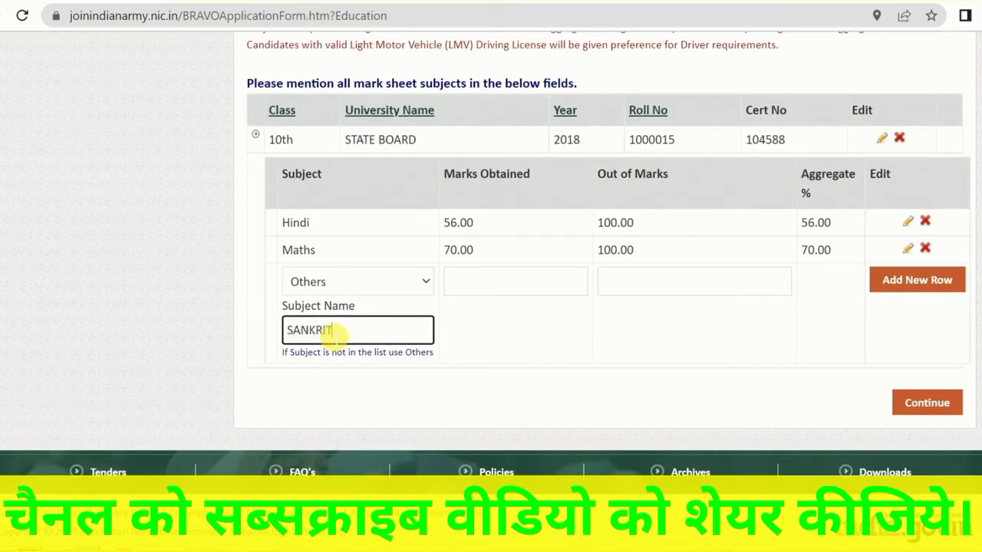
click(491, 292)
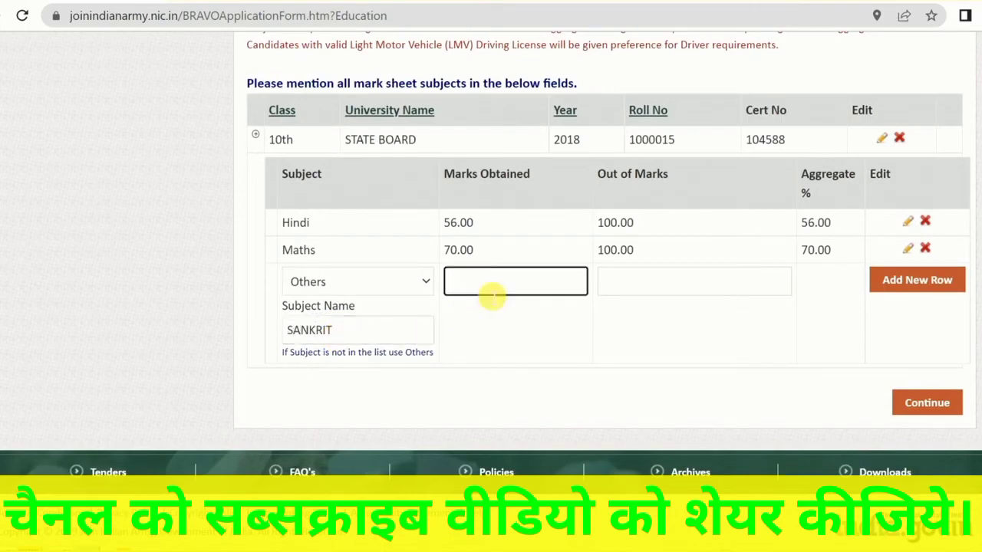
key(Tab)
text(1)
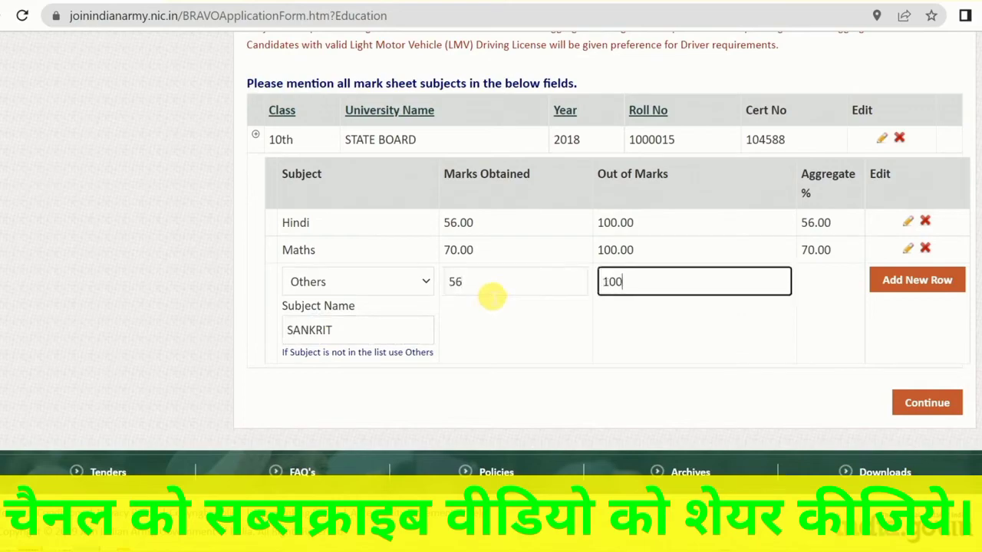
click(916, 283)
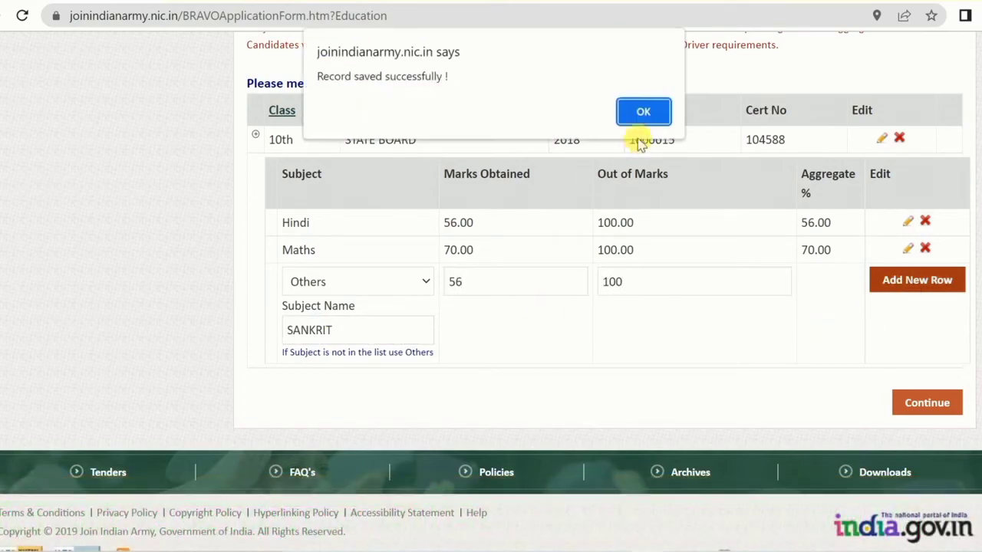
click(643, 111)
Add Science with 56 out of 100 and Social Science with 78 out of 100 to the mark sheet subjects
click(361, 294)
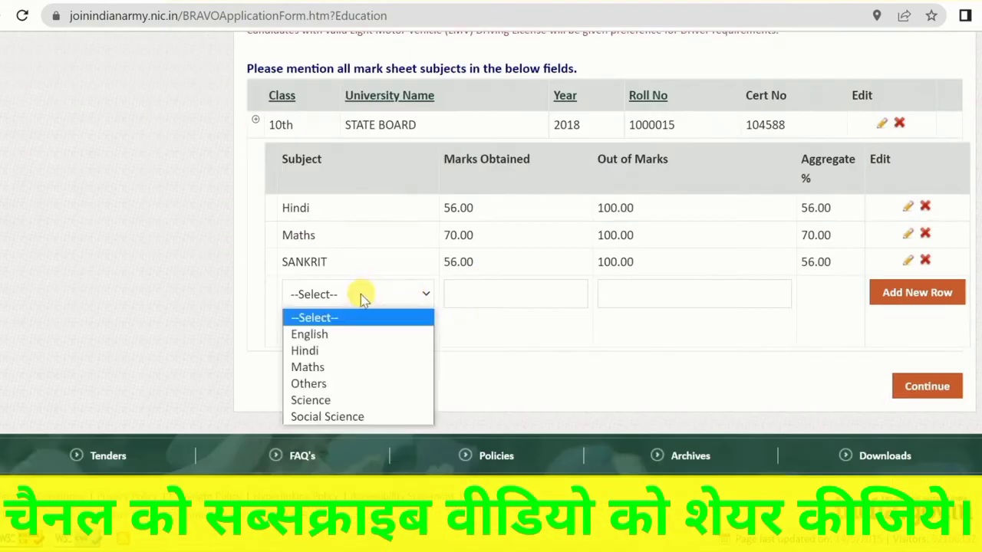
click(308, 399)
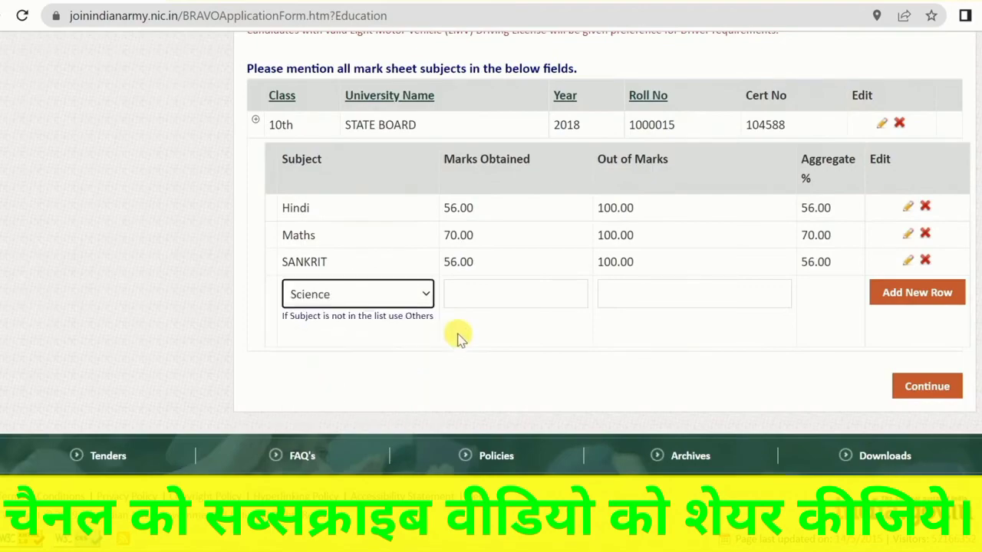
scroll(569, 328, up, 3)
scroll(576, 364, down, 3)
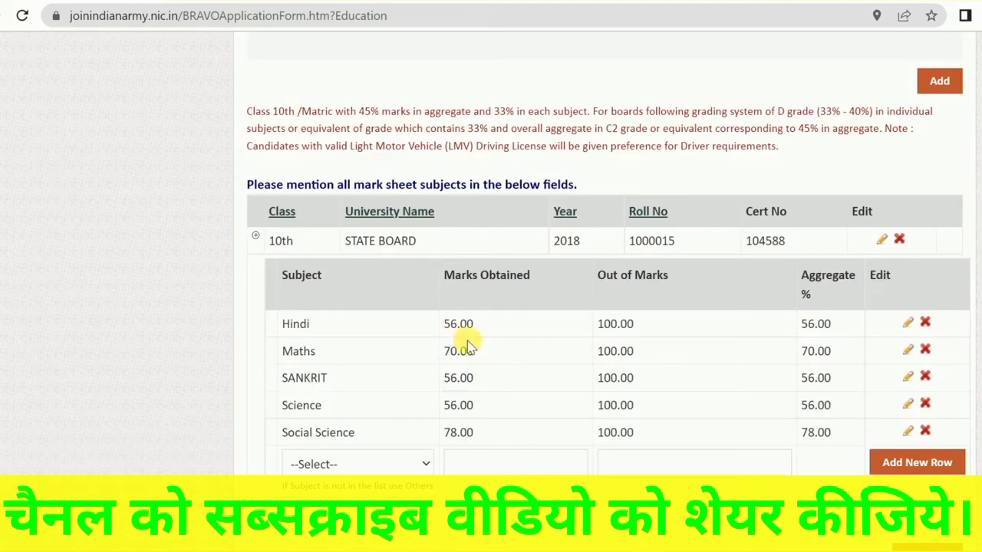
scroll(465, 341, up, 2)
scroll(472, 322, down, 4)
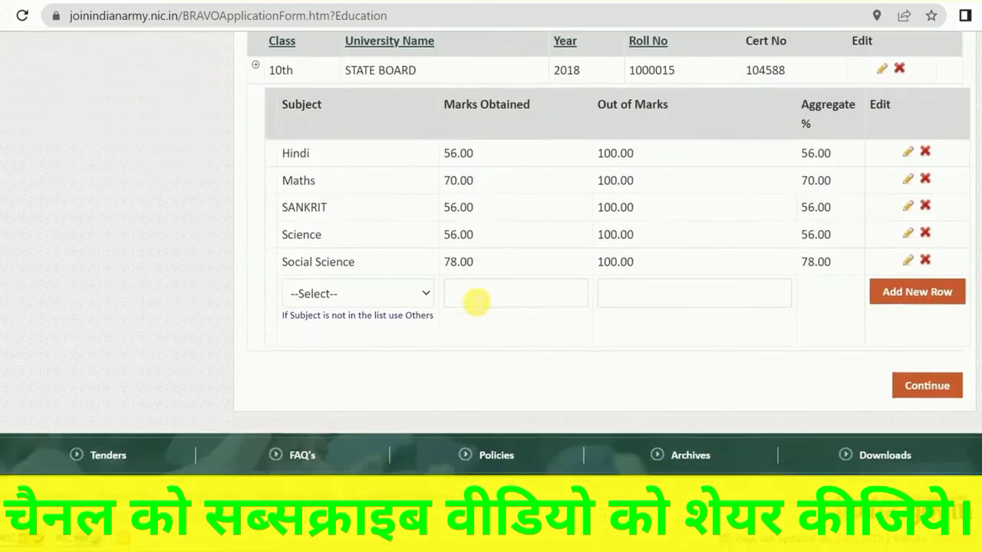
Add English to the mark sheet subjects with 50 marks obtained out of 100
click(357, 294)
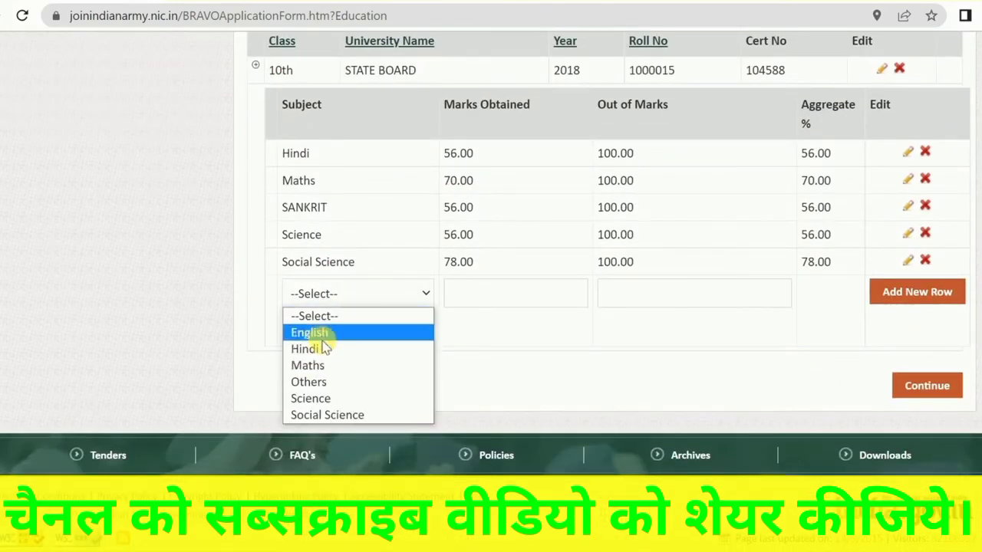
click(324, 334)
scroll(473, 303, up, 3)
scroll(473, 302, down, 3)
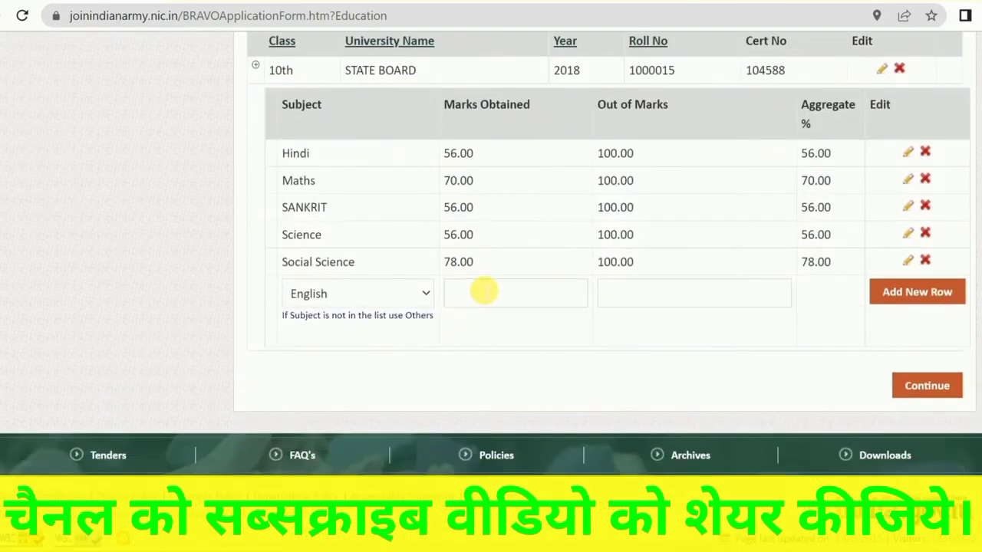
click(483, 292)
key(Tab)
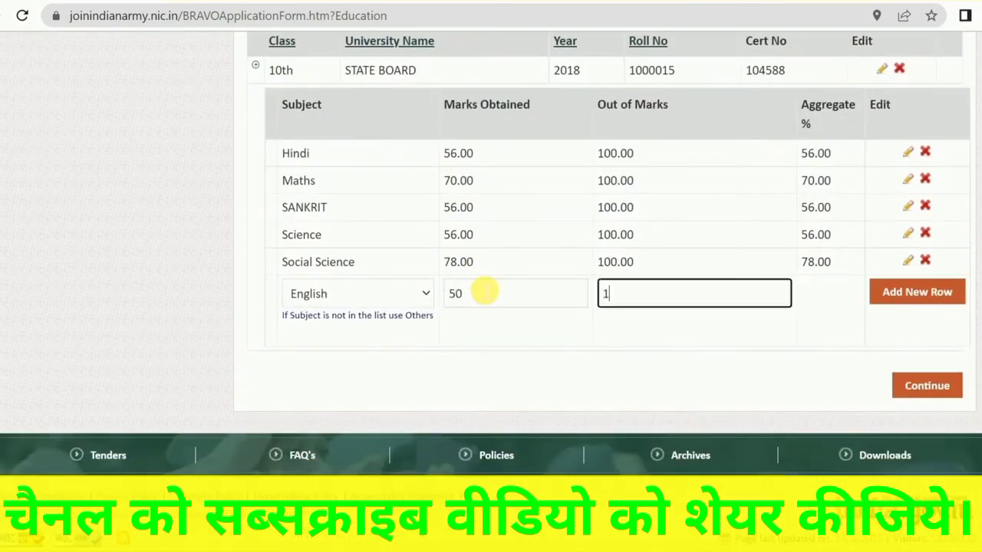
key(Return)
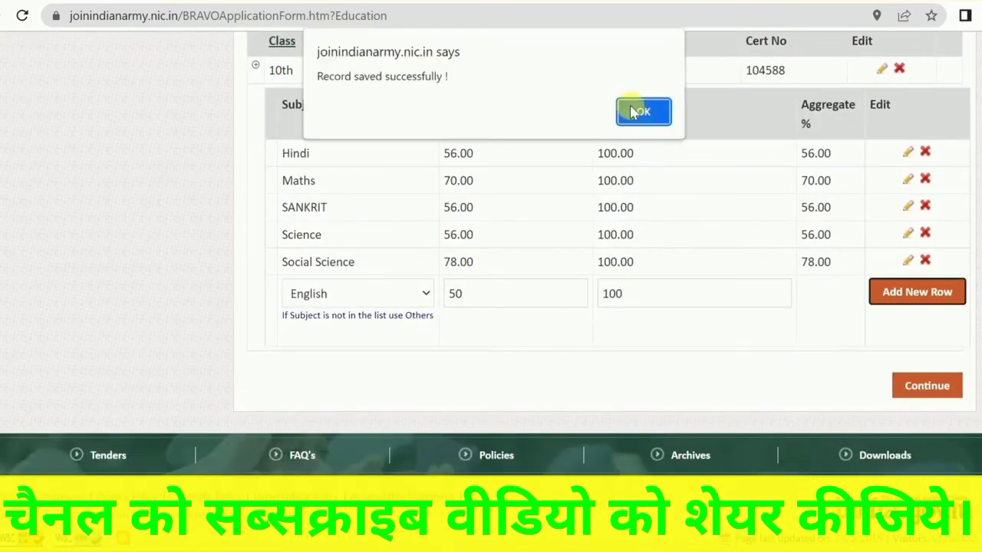
click(633, 110)
Review the completed education details and subject marks, and continue to the education-based eligibility criteria
scroll(858, 383, down, 3)
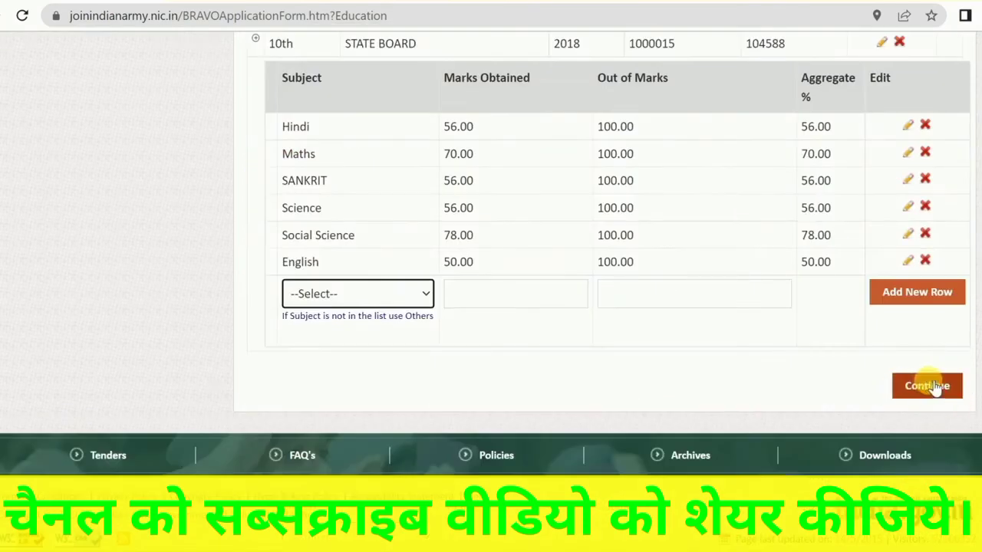
scroll(823, 346, up, 5)
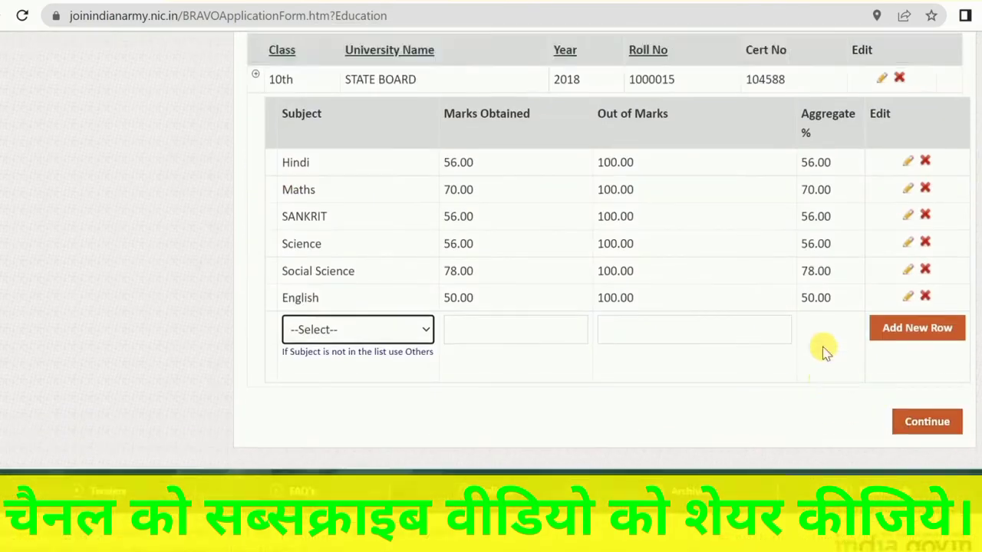
scroll(724, 313, down, 4)
scroll(723, 313, up, 4)
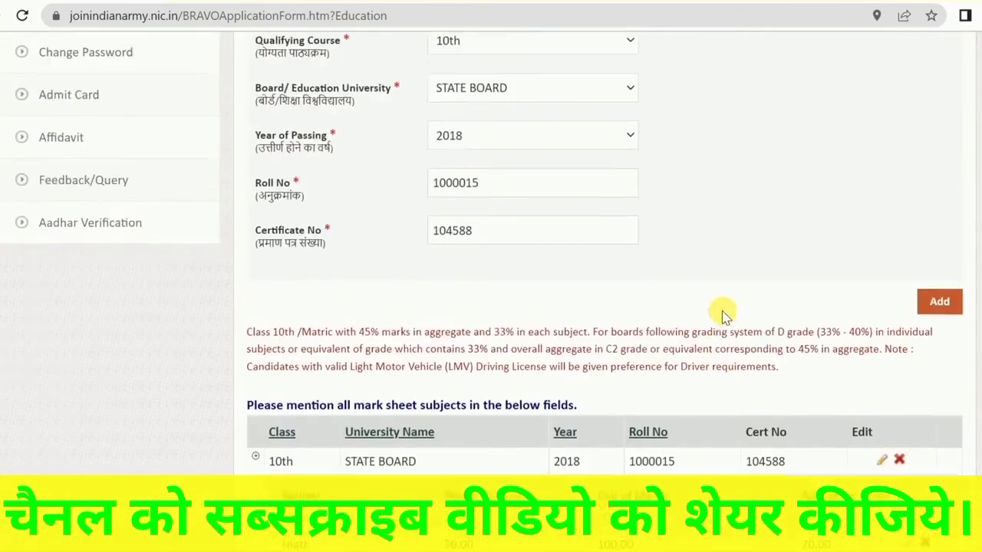
scroll(722, 310, up, 1)
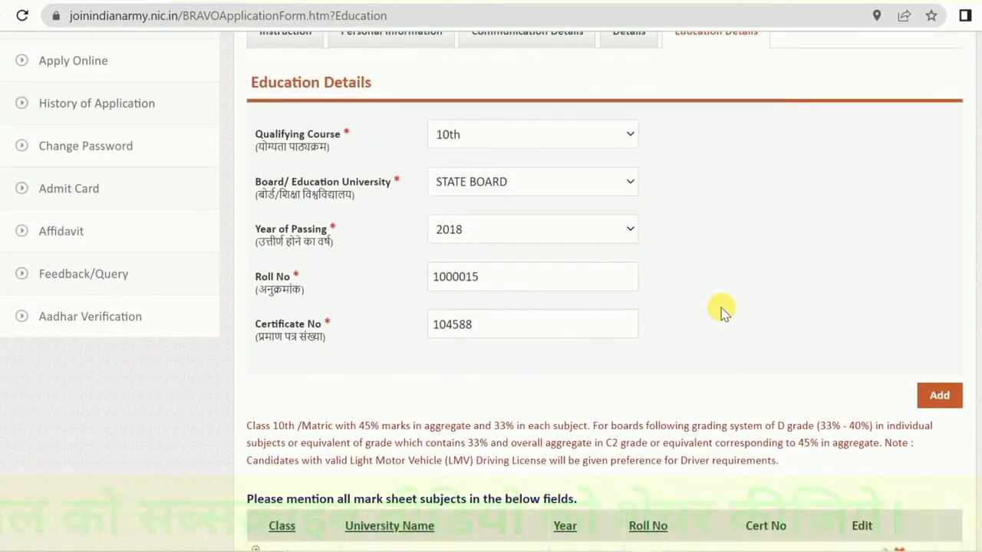
scroll(438, 280, up, 2)
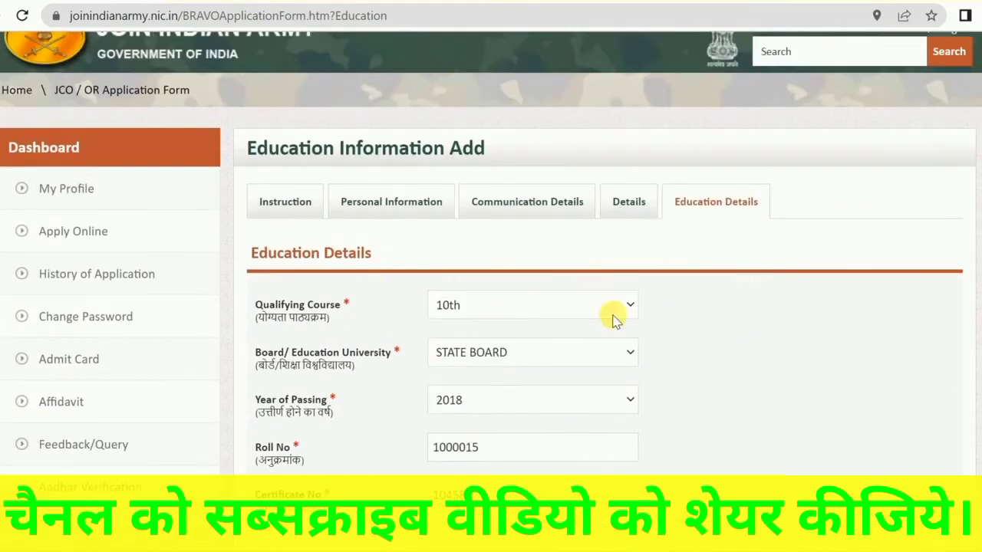
scroll(703, 297, down, 5)
scroll(704, 296, down, 4)
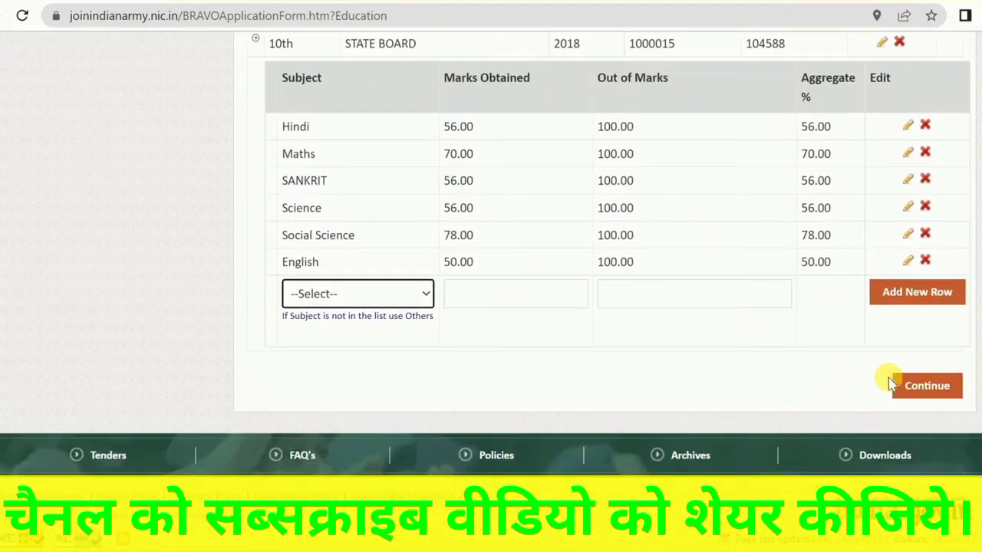
click(938, 387)
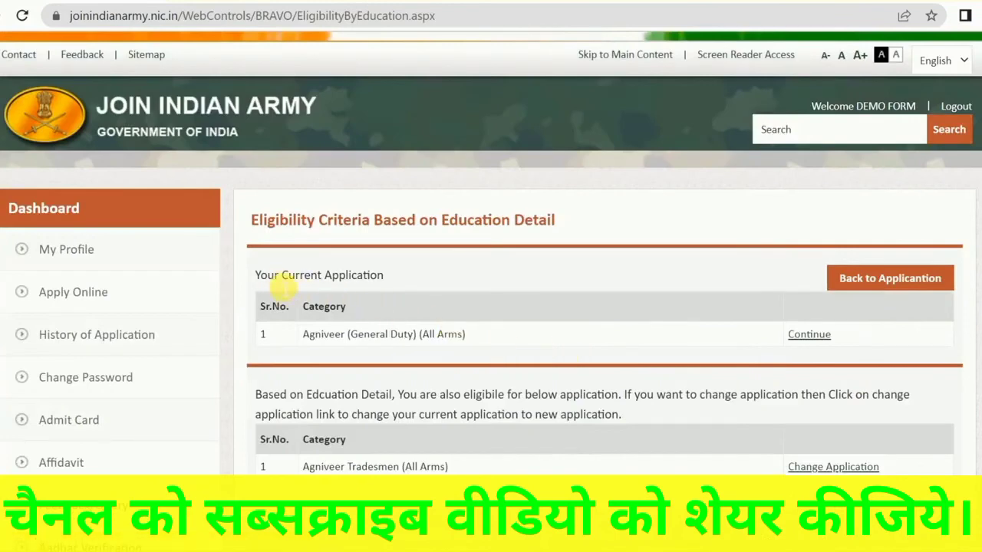
Keep Agniveer (General Duty) (All Arms) as the current application and continue to the application summary
drag(283, 286, 368, 276)
click(366, 276)
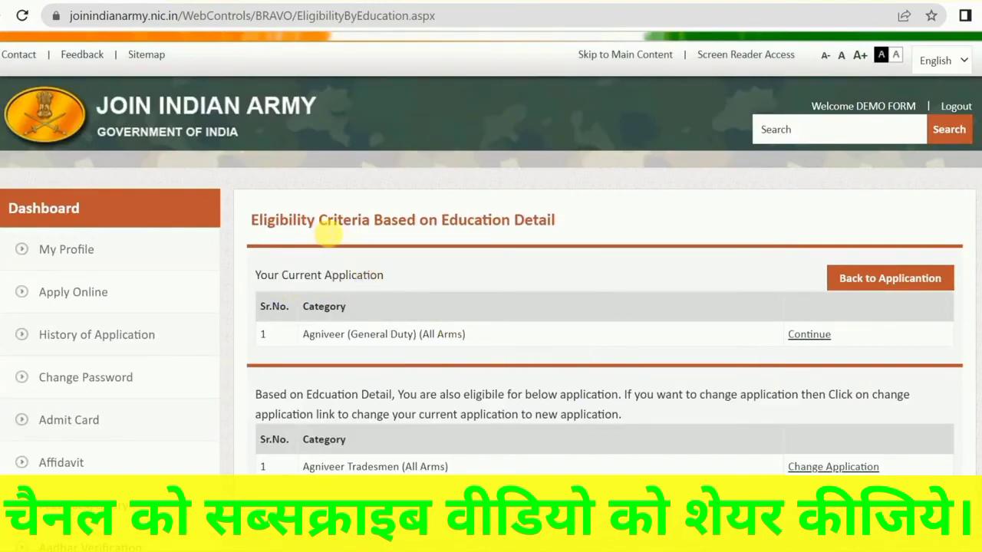
click(809, 338)
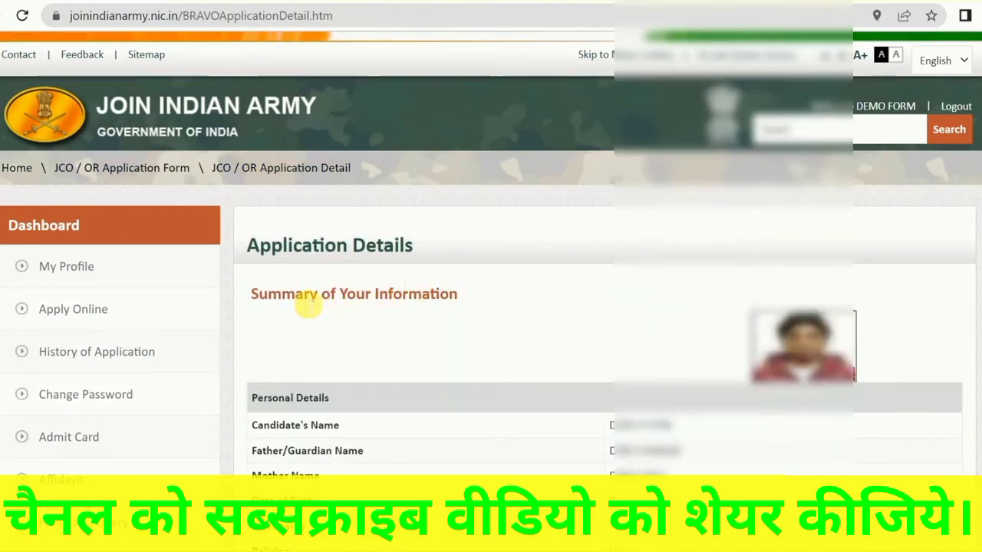
Review the summary of personal, address and educational details, and submit the application with confirmation
drag(296, 301, 438, 294)
click(390, 300)
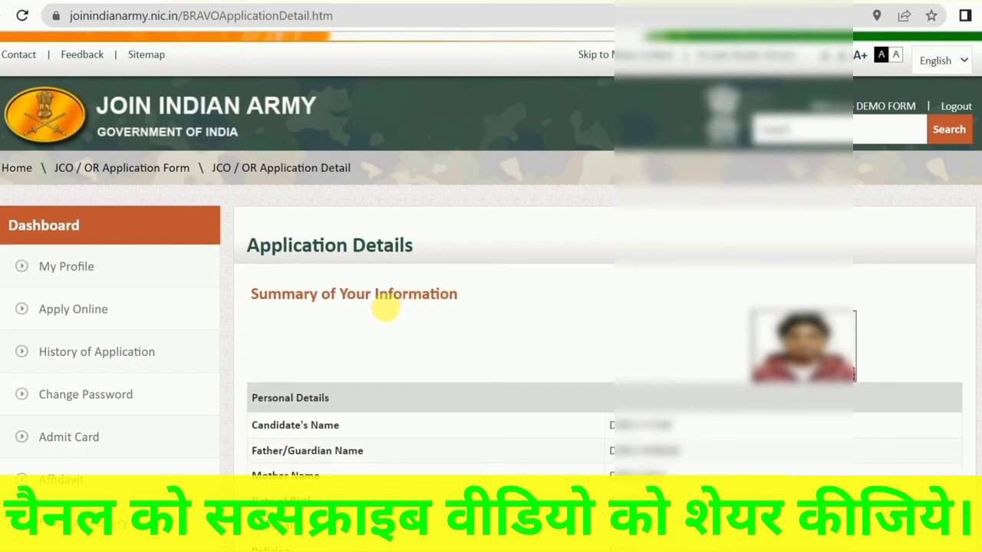
scroll(491, 307, down, 14)
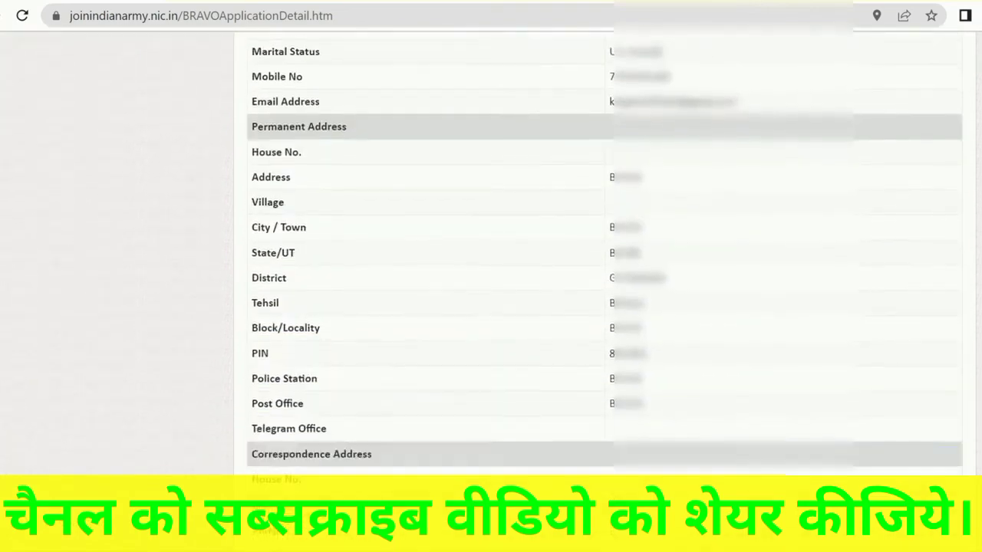
scroll(491, 307, down, 8)
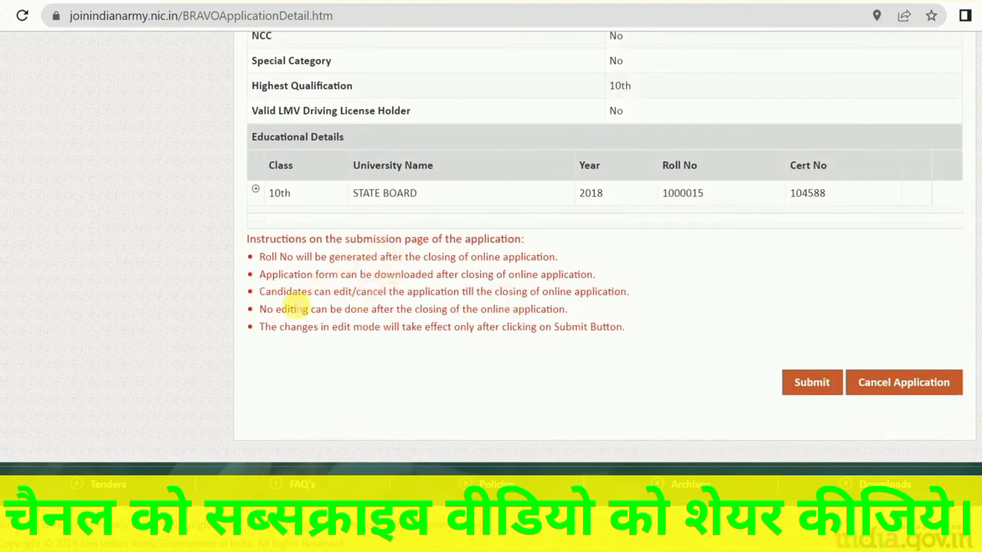
click(813, 384)
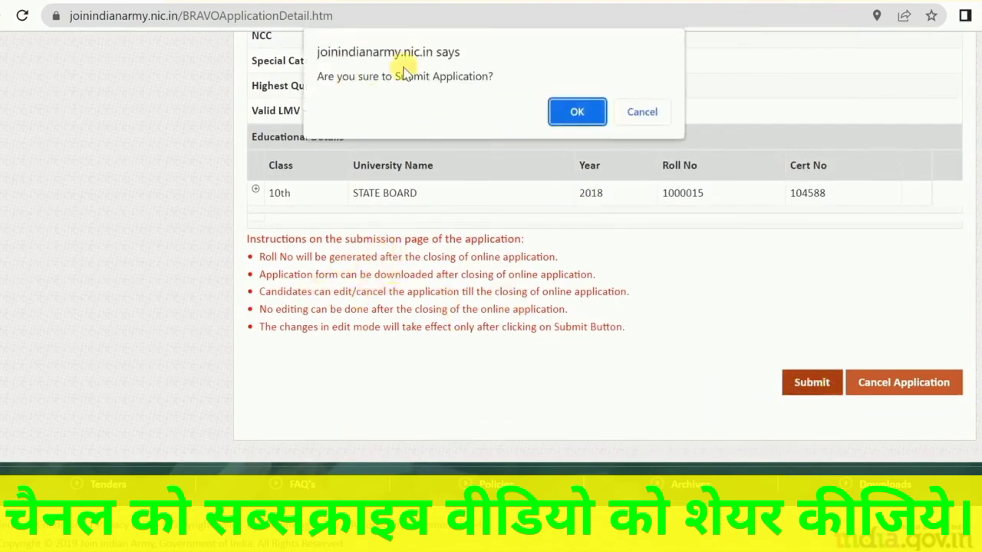
click(574, 113)
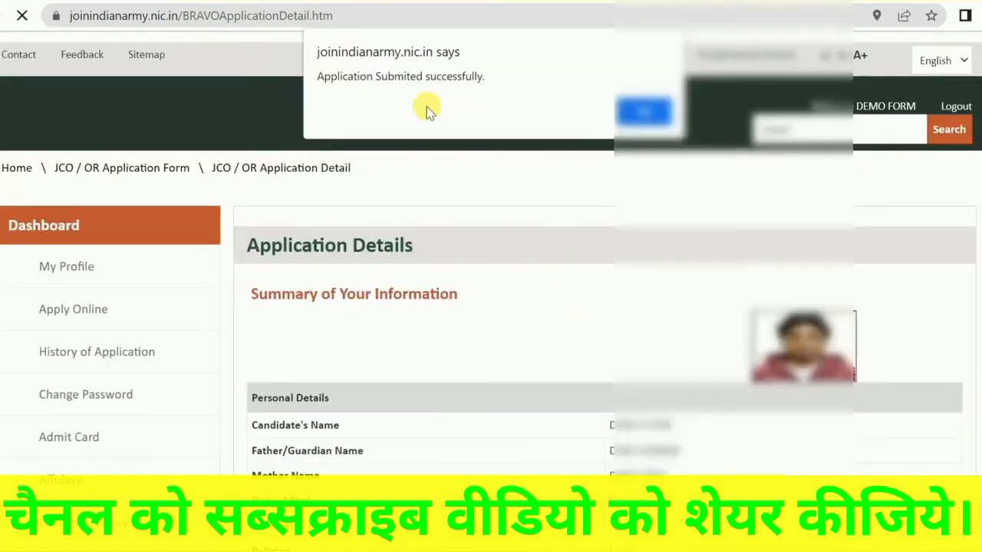
click(629, 112)
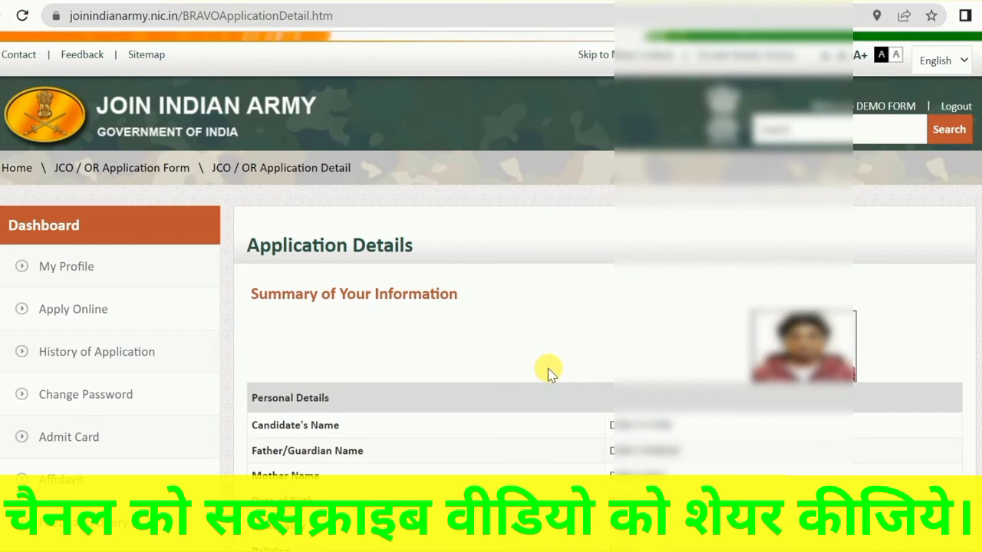
Read the submission instructions on roll number generation and editing or cancelling, and open the history of applications
scroll(604, 307, down, 10)
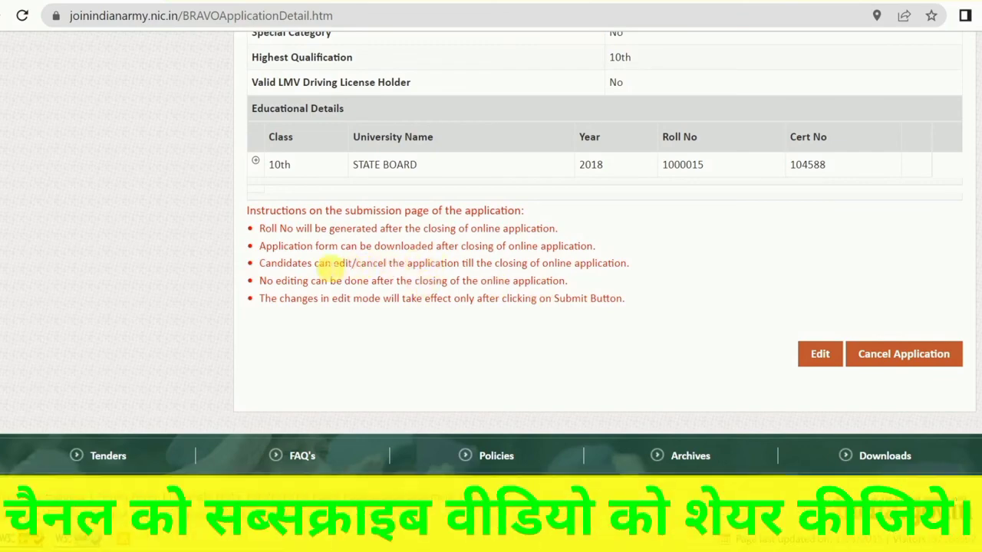
drag(327, 264, 528, 263)
click(529, 263)
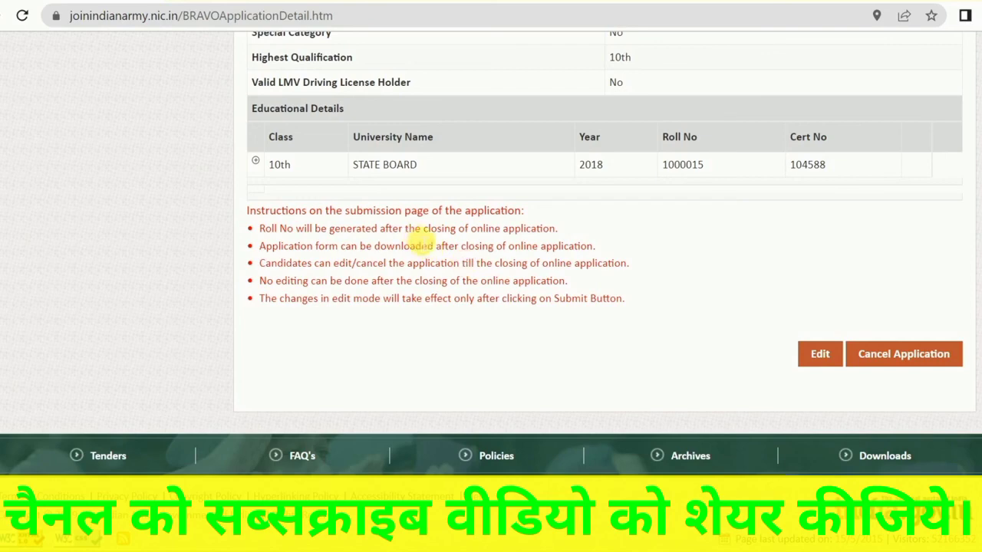
drag(408, 228, 504, 230)
click(511, 230)
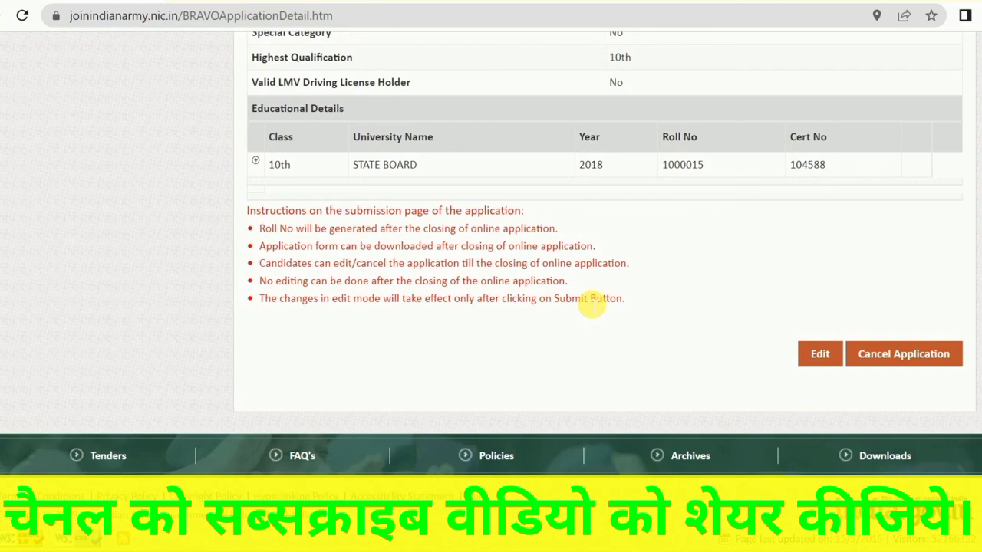
scroll(537, 299, up, 20)
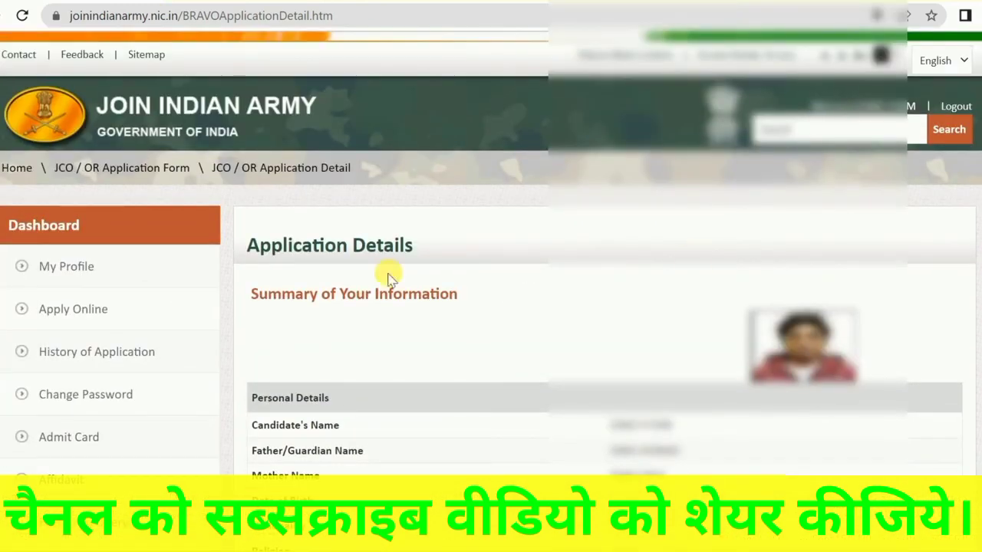
click(92, 352)
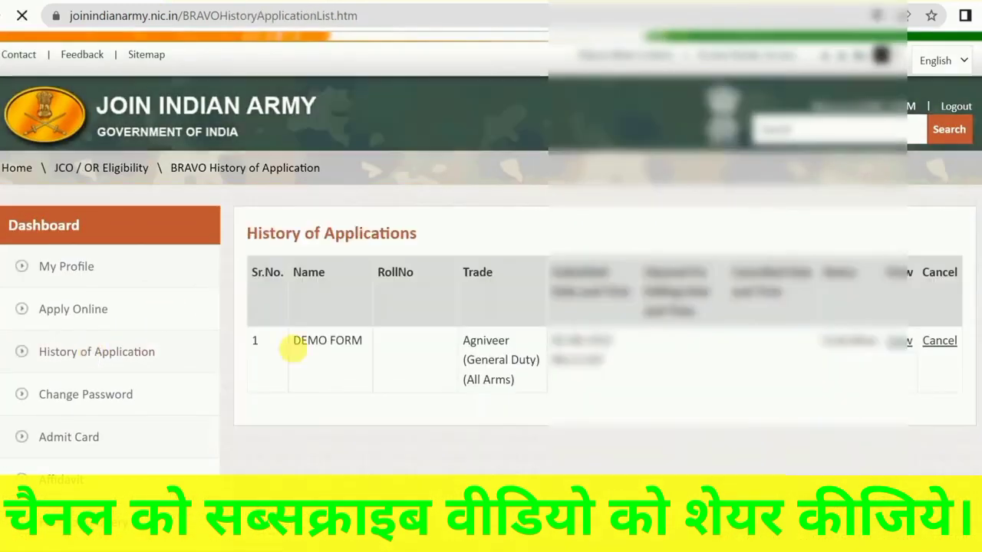